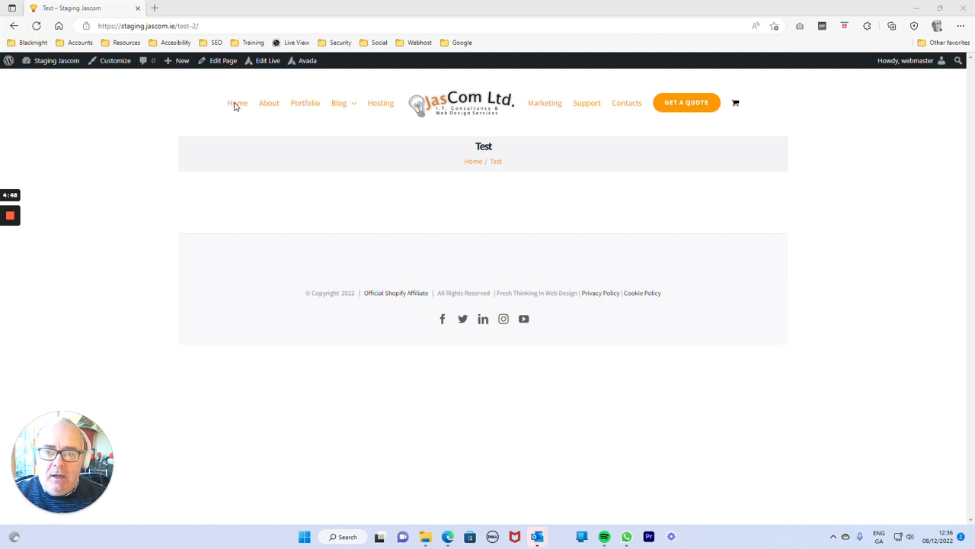
View the site's About page and return to the Test page.
click(270, 104)
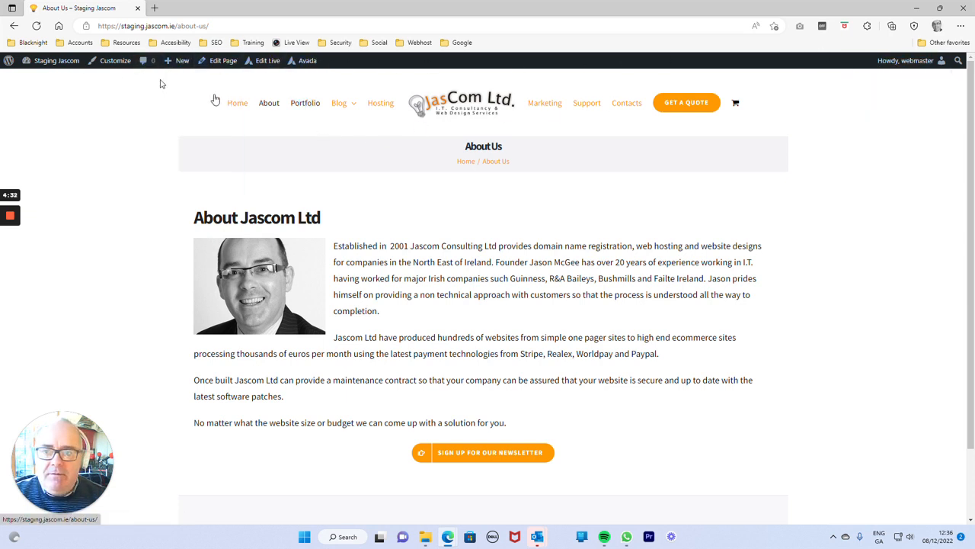
click(13, 29)
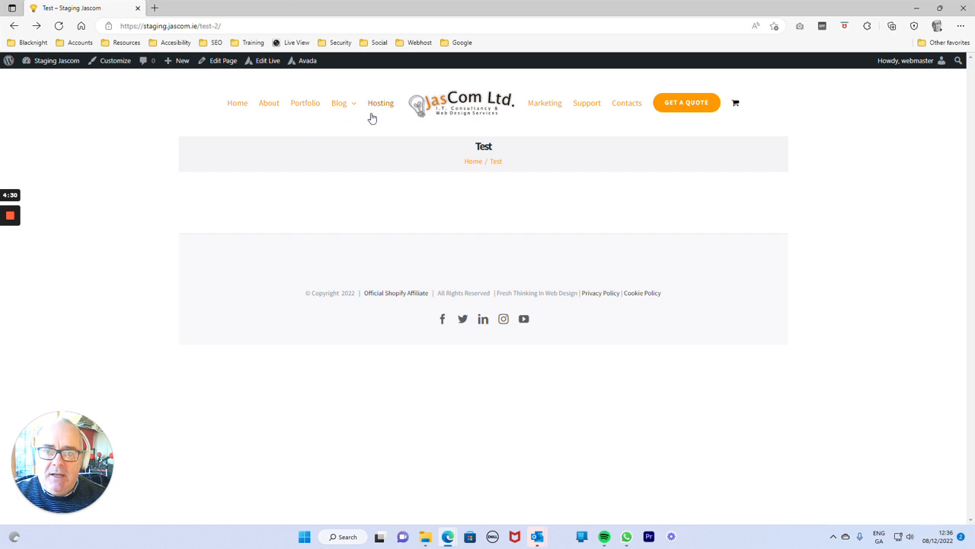
Open the Test page for editing and add the text "Test Page" formatted as Heading 1.
click(221, 61)
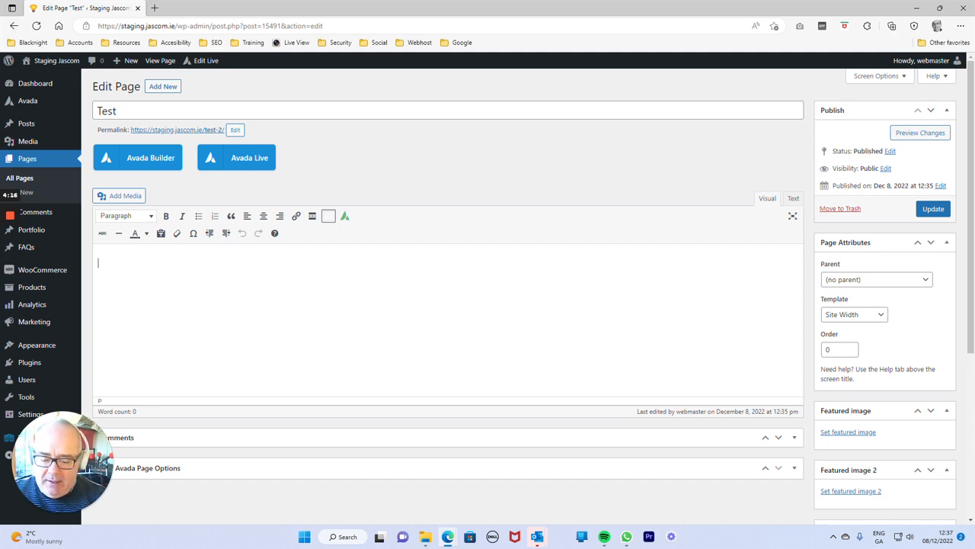
text(Test Page)
key(ctrl+a)
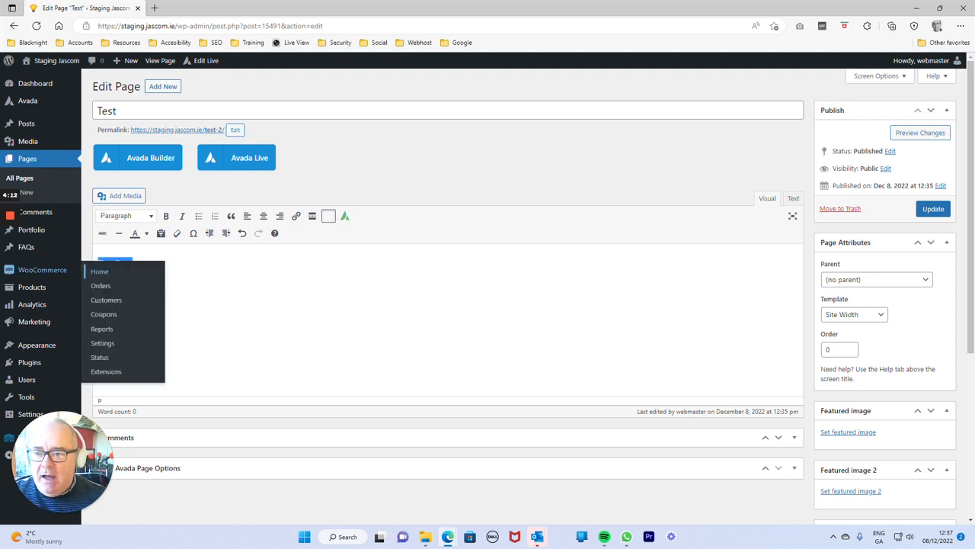
click(128, 217)
click(140, 252)
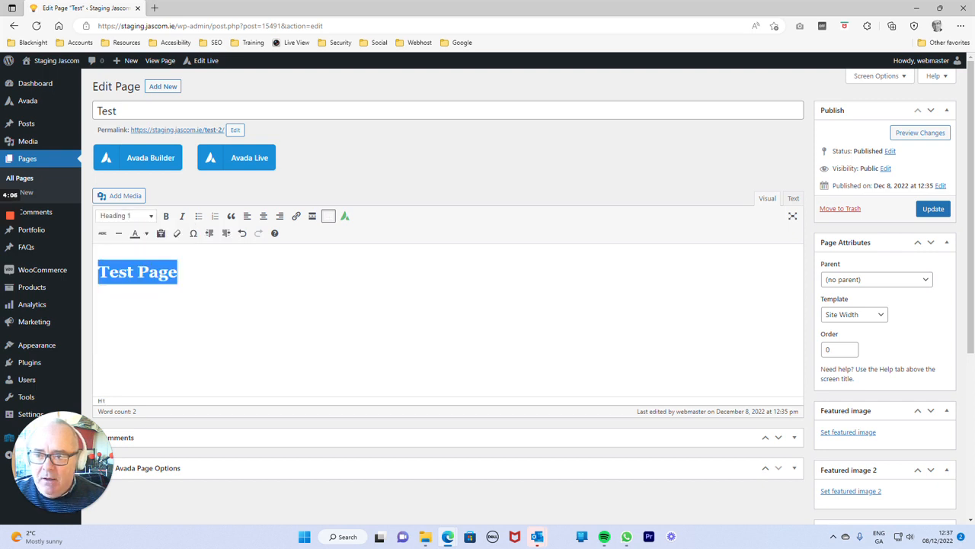
Add three paragraphs of random placeholder text below the Test Page heading, starting with "lkjashdflk jalskjdf".
key(Return)
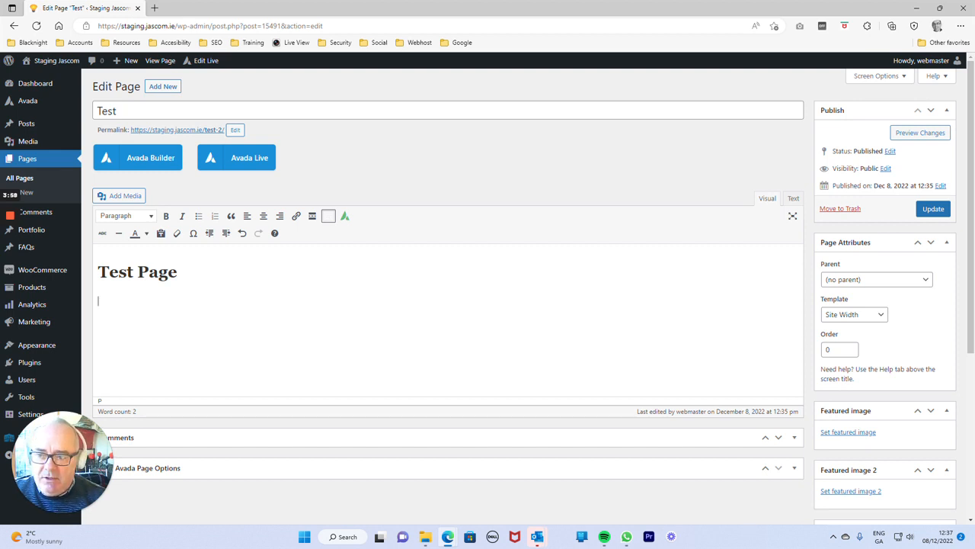
text(lkjashdflk jalskjdf lkjashg dlfkjh lksajdhf lkjasdf)
key(Return)
text(lksajdhfkljh sadlkfjh ksajdhfkljsahdfkljhaskdljf)
key(Return)
text(jkhsgadfkjh skajdhf kjhsad fkjhsa)
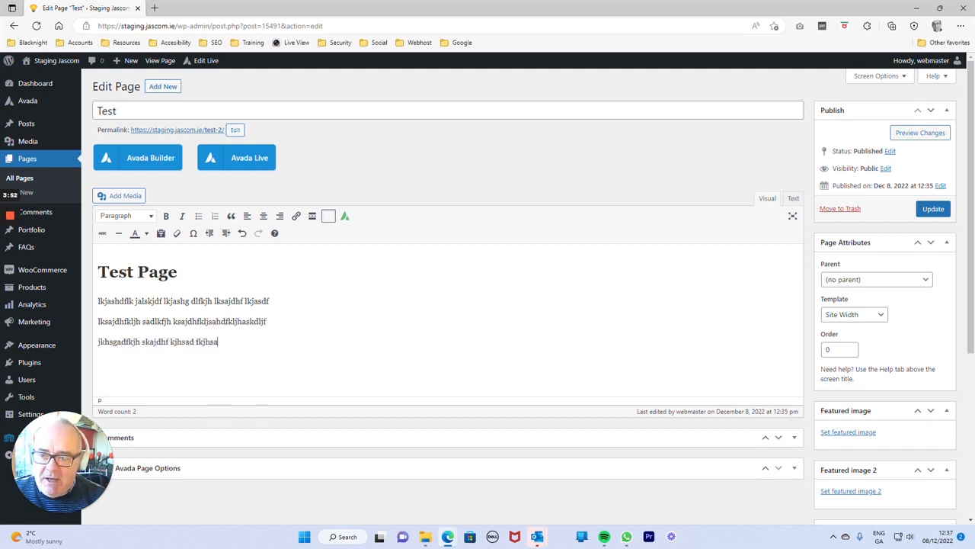
text(d kjfkjsadh fkjsh dfk)
key(Return)
Make the first placeholder paragraph bold, and try centring it before aligning it left.
drag(269, 301, 98, 301)
click(167, 216)
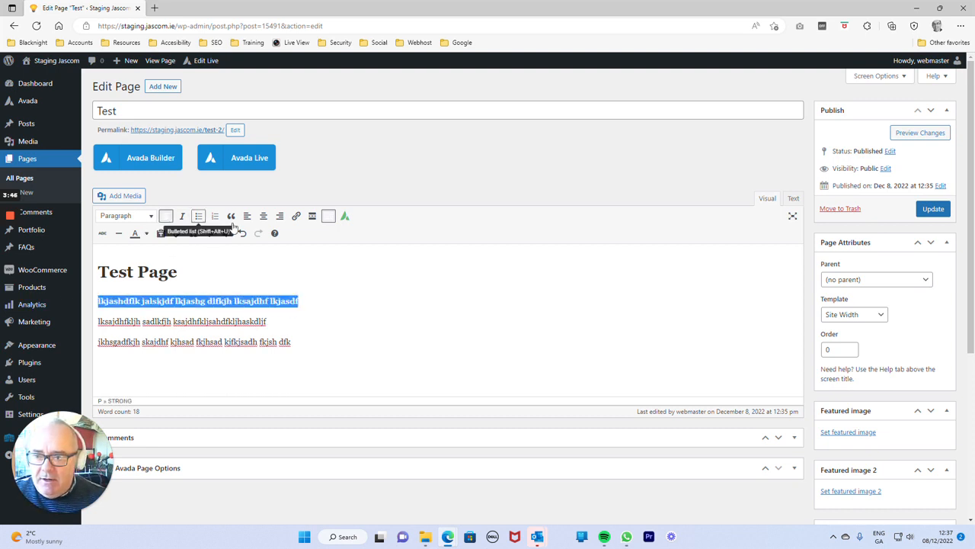
click(263, 216)
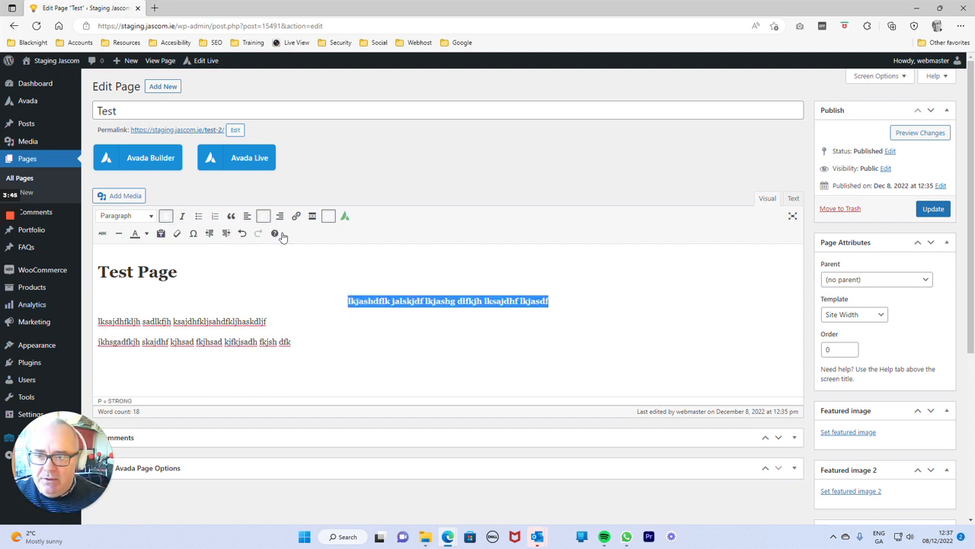
click(247, 217)
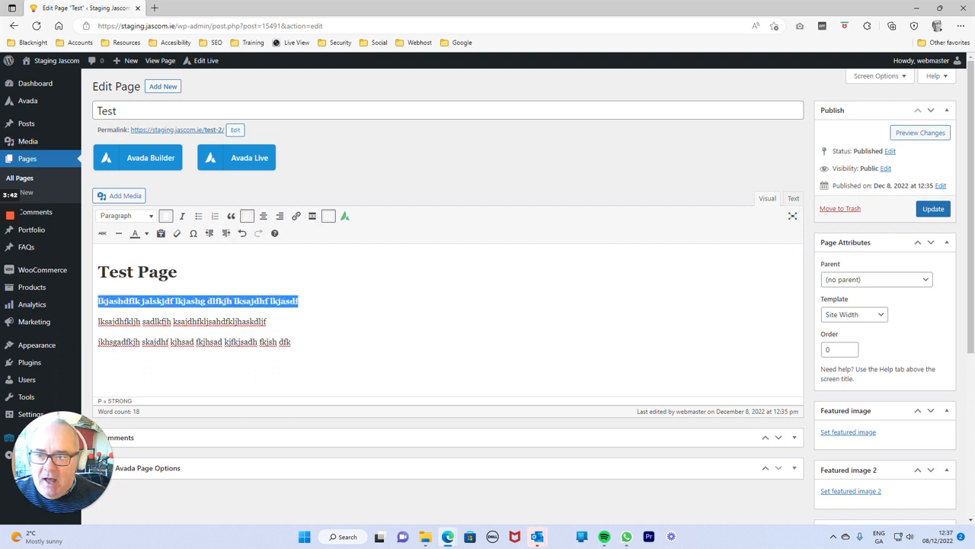
Insert a horizontal line below the third placeholder paragraph.
click(292, 342)
key(Return)
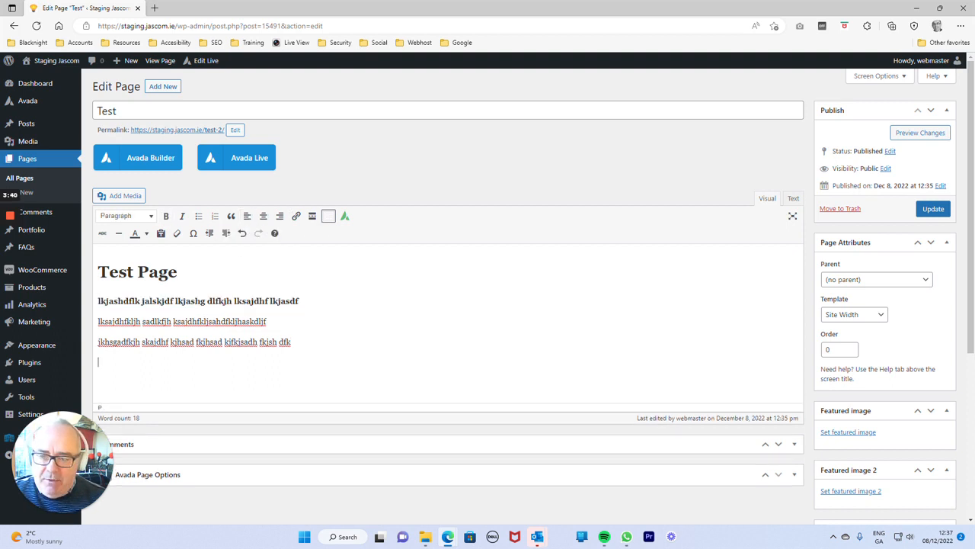
click(118, 235)
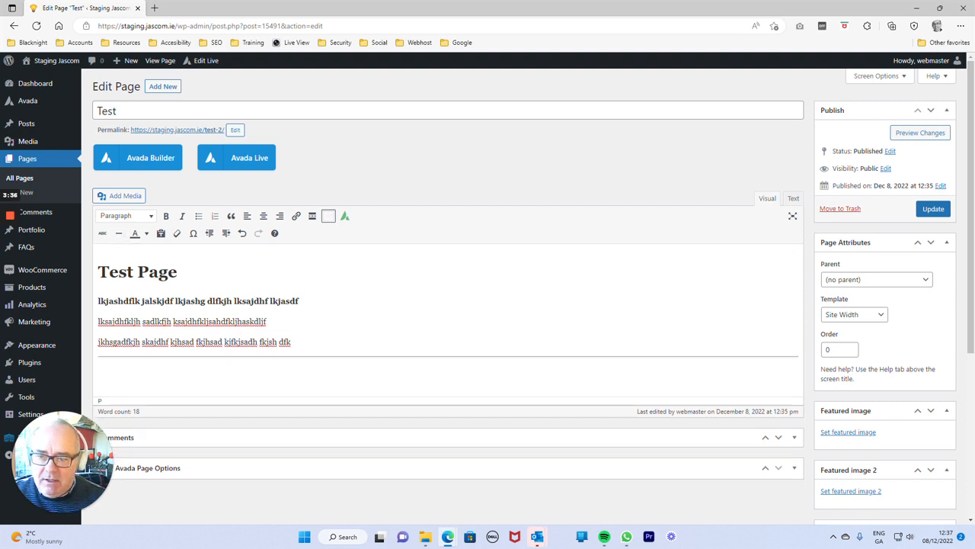
Add three lines of placeholder text below the horizontal line, beginning the first with "Section 1".
text(Section 1 kljshdflkj alskdjh fksadf)
key(Return)
text(lk)
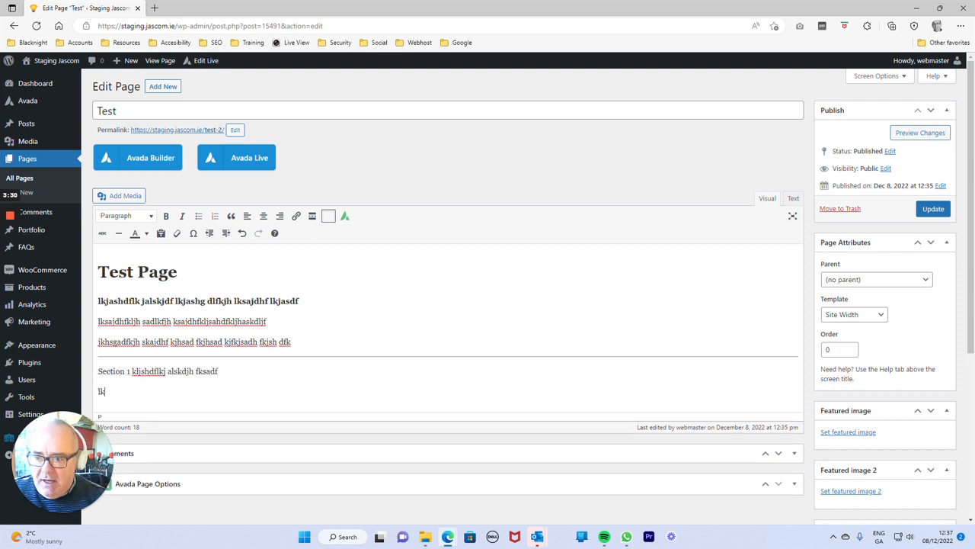
text(sjadhfkj skjdhf kljsdf)
key(Return)
text(ljkshadkjf hkljsahd f)
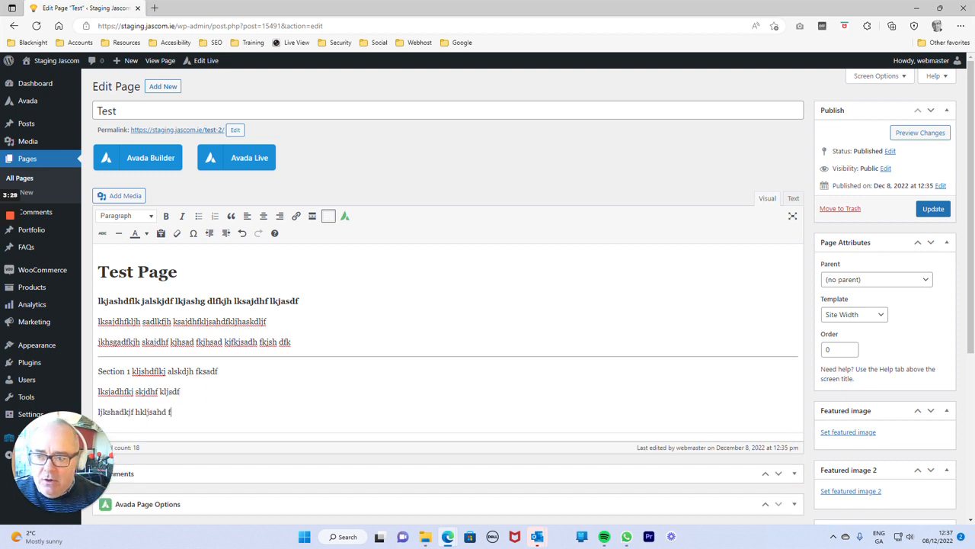
text(kj sadkljf ksjadf)
key(Return)
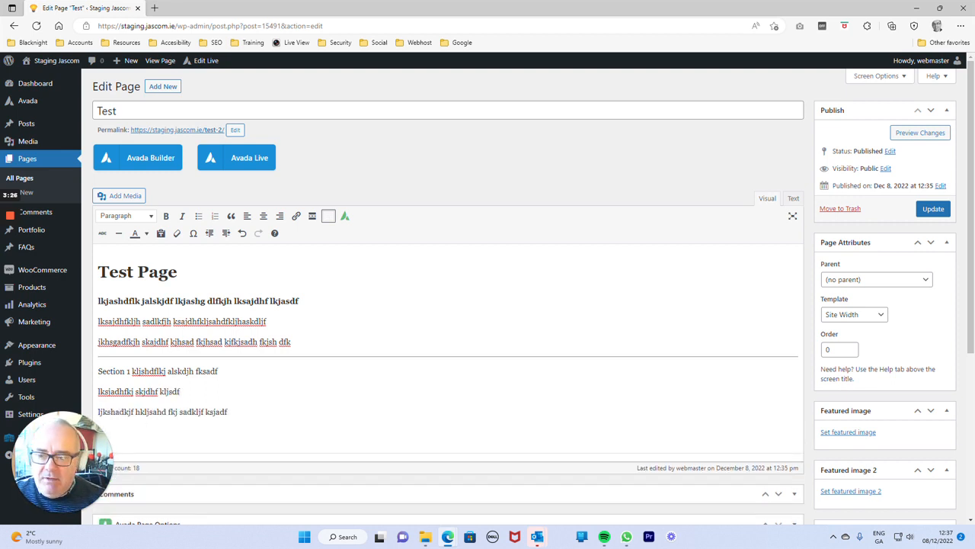
Insert another horizontal line below the Section 1 text.
click(118, 233)
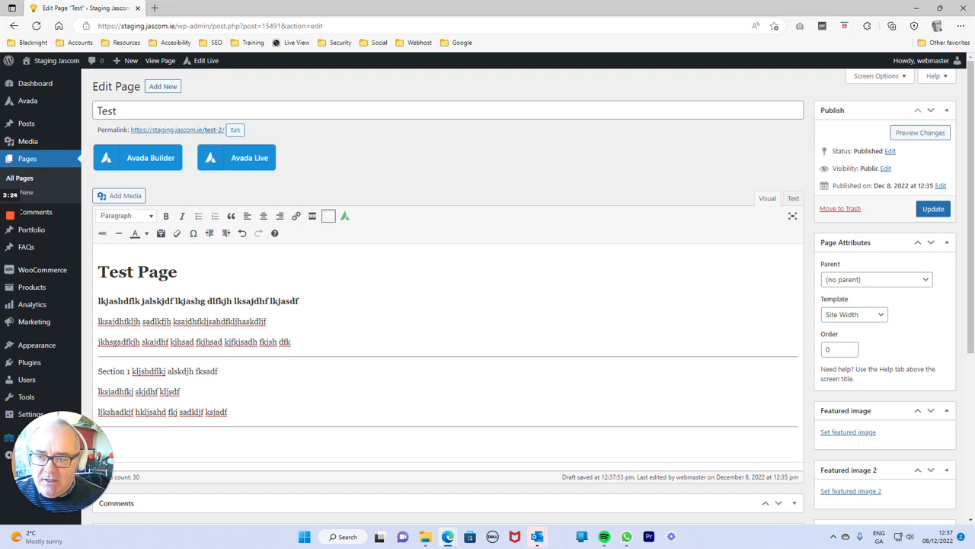
scroll(308, 358, down, 2)
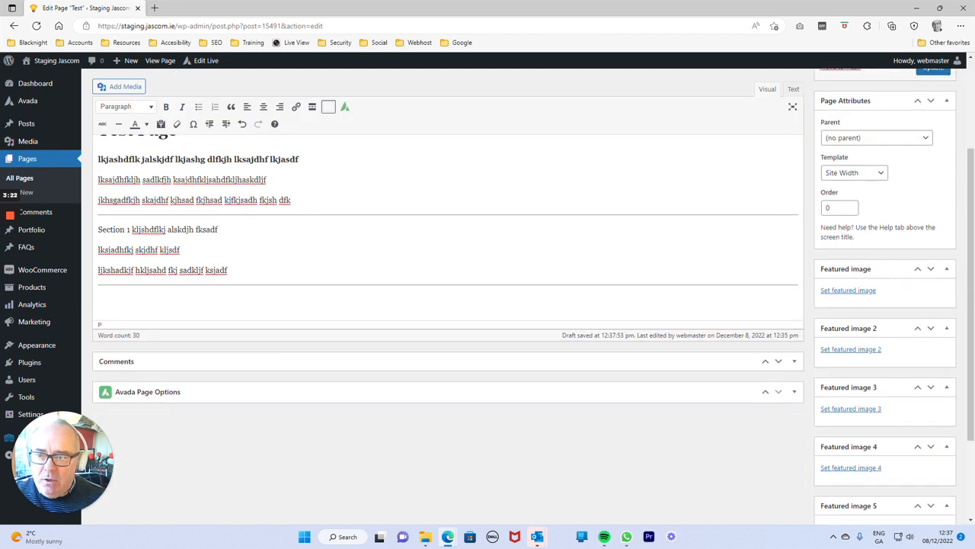
scroll(145, 236, up, 2)
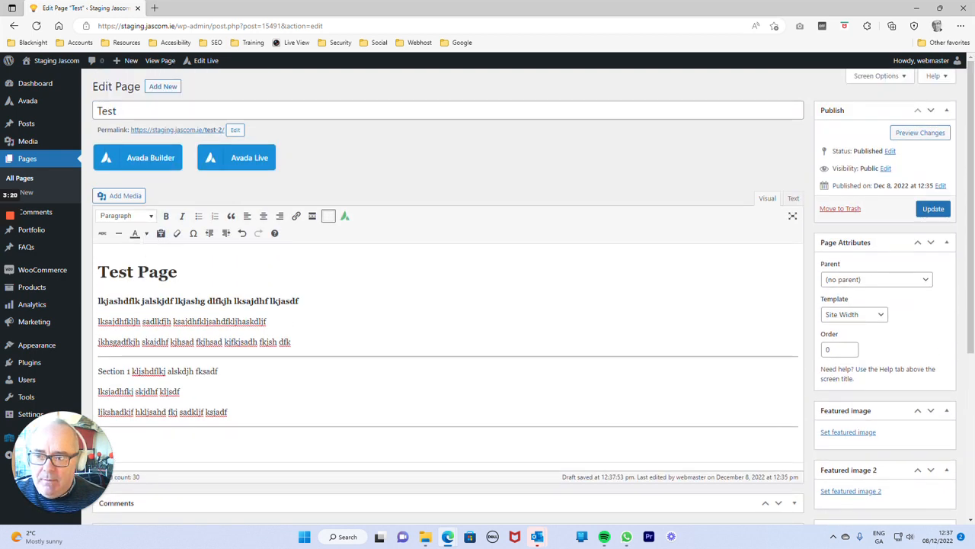
scroll(144, 236, down, 1)
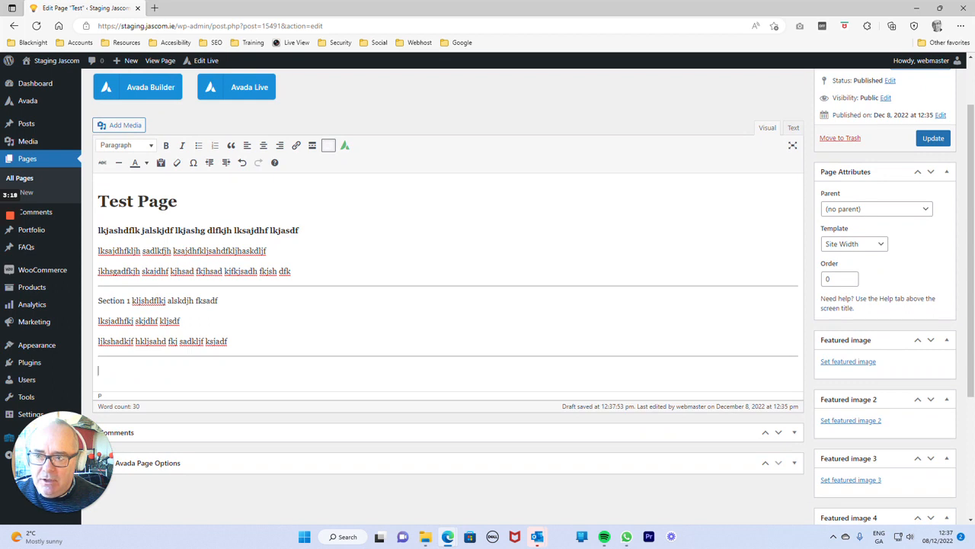
Upload the image doughnuts-1868573_640 from the Downloads folder and insert it below the last horizontal line.
click(118, 125)
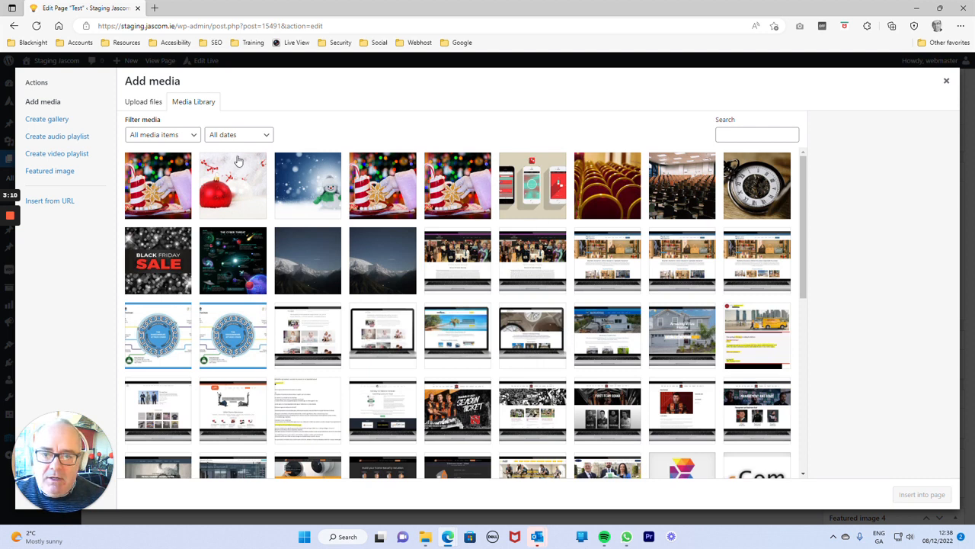
click(148, 104)
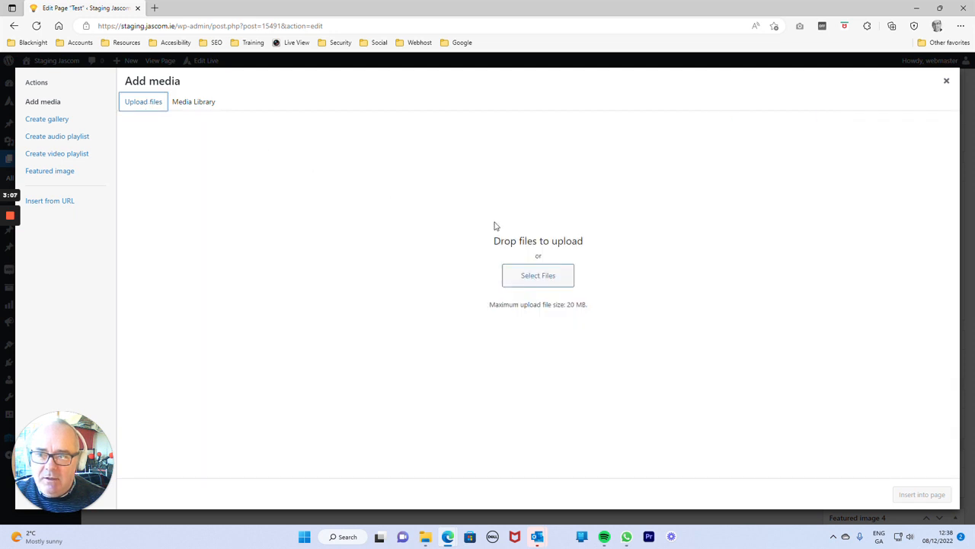
click(549, 279)
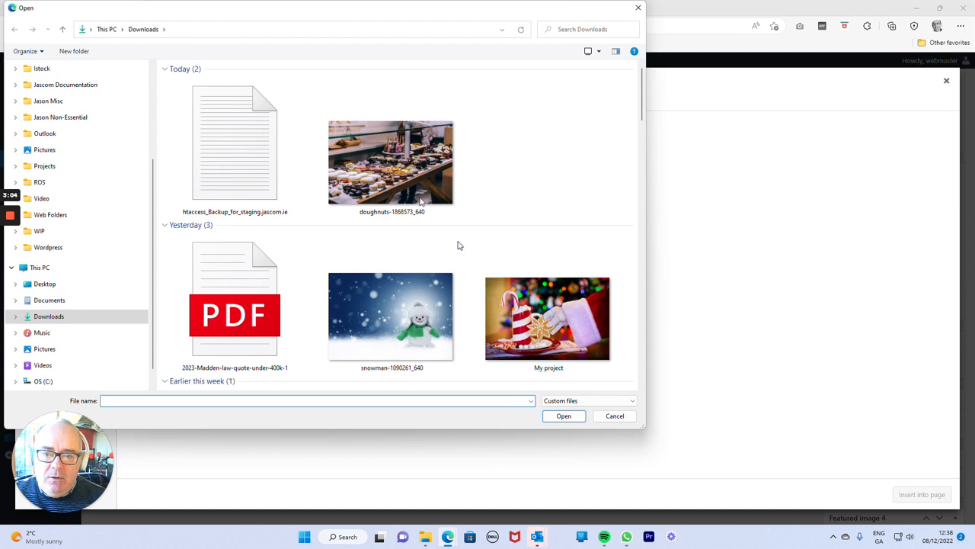
click(397, 172)
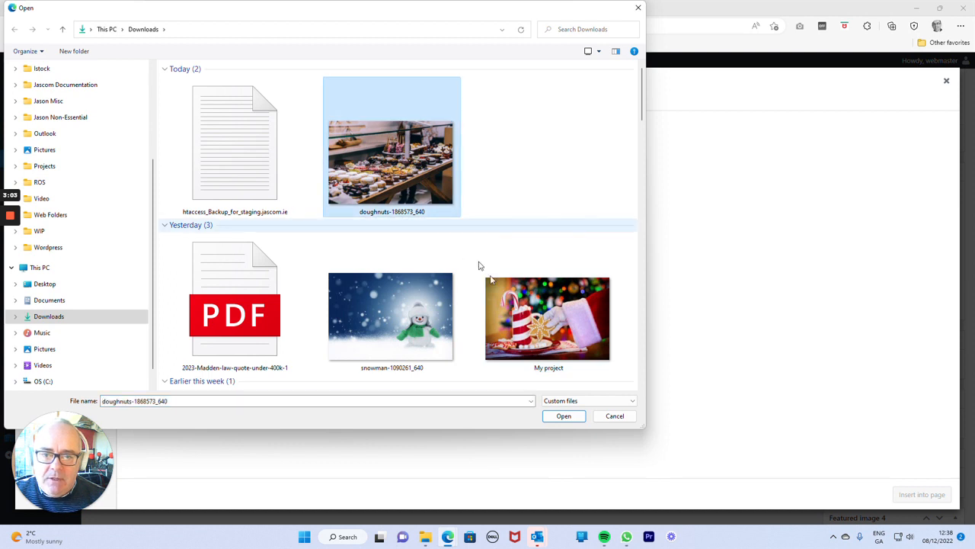
click(572, 419)
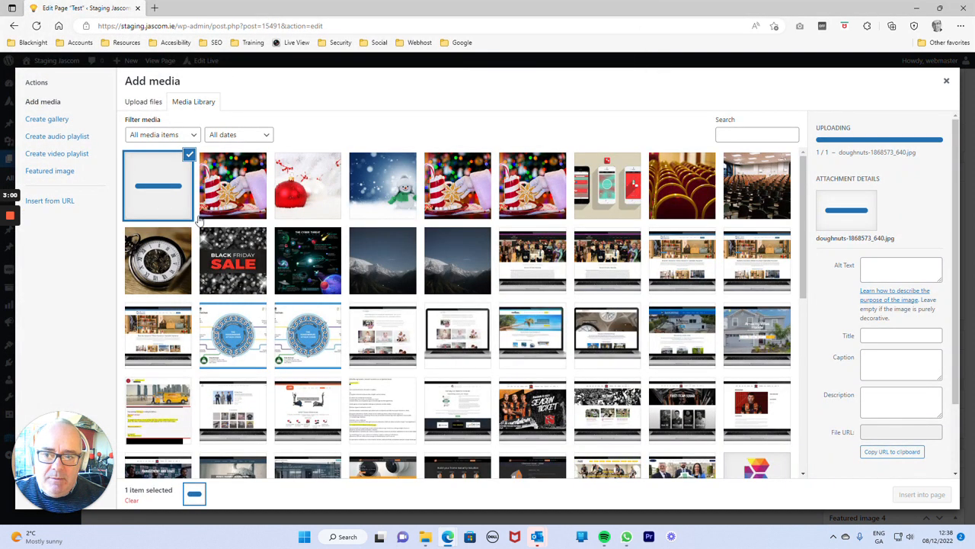
scroll(872, 229, up, 3)
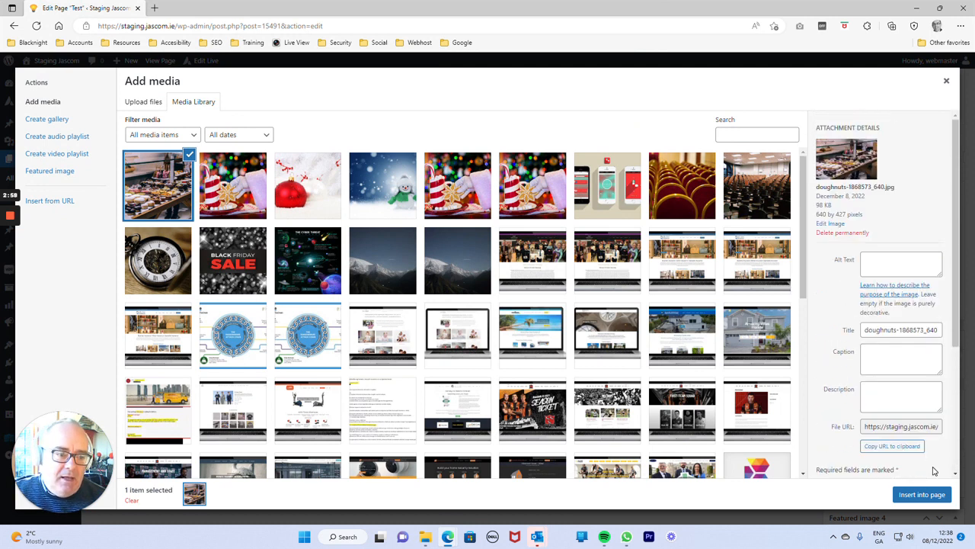
click(934, 496)
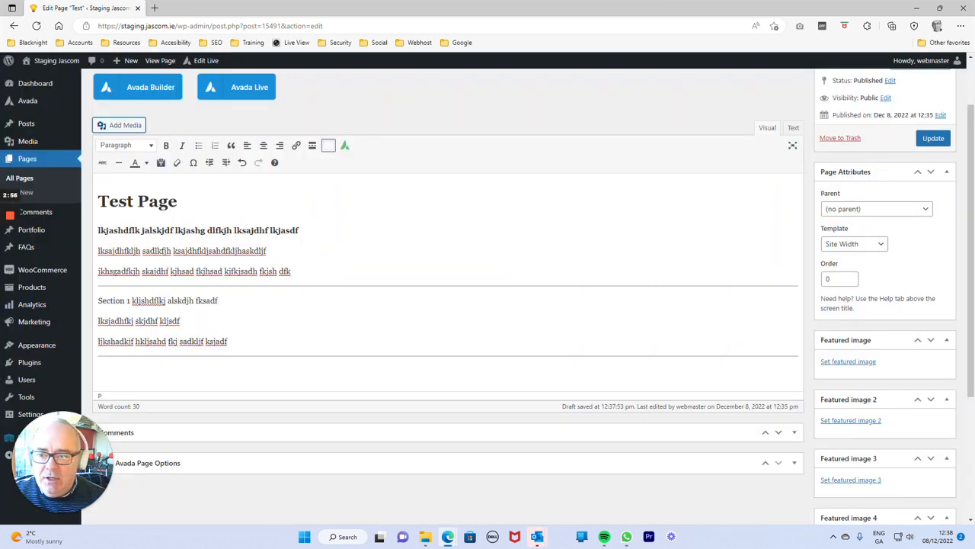
scroll(411, 246, down, 3)
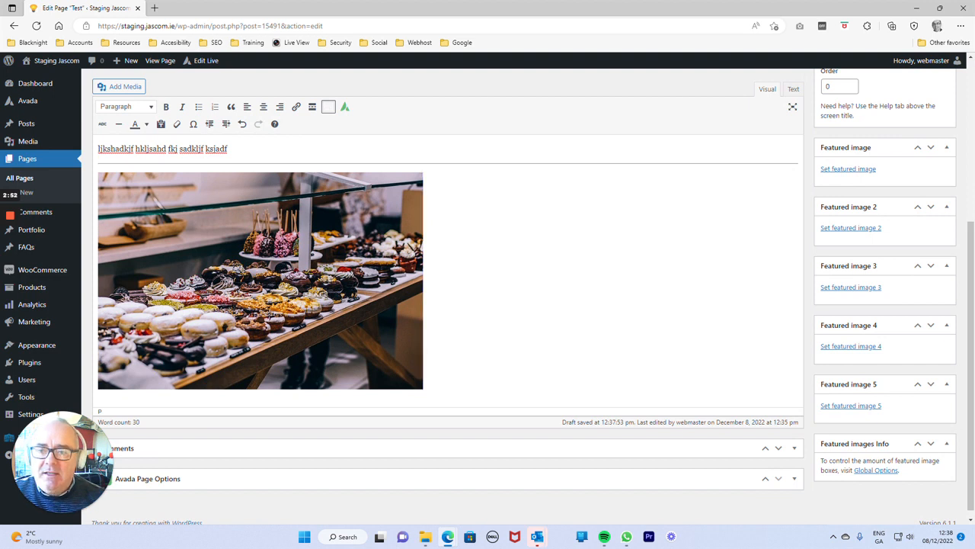
Shrink the doughnuts image proportionally to slightly under two-thirds of its inserted width.
click(409, 245)
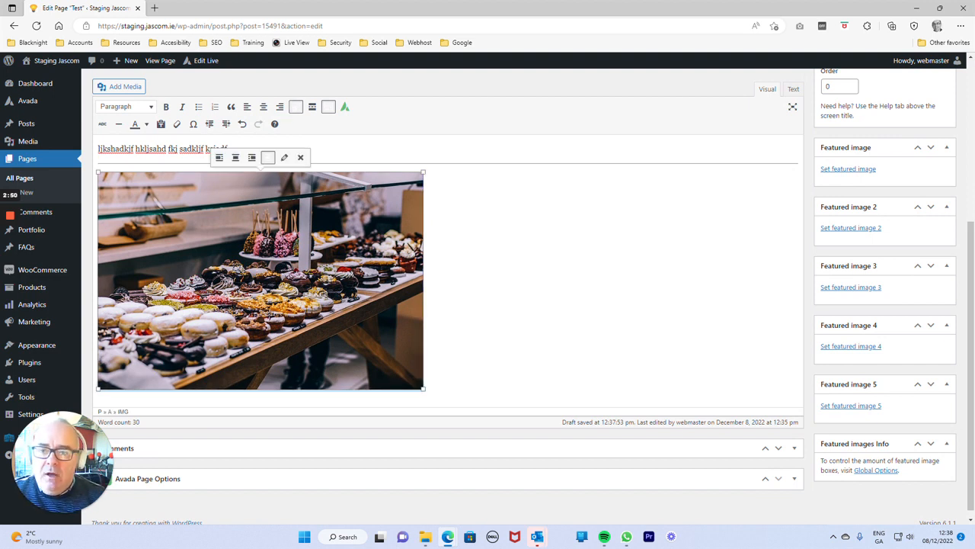
click(426, 280)
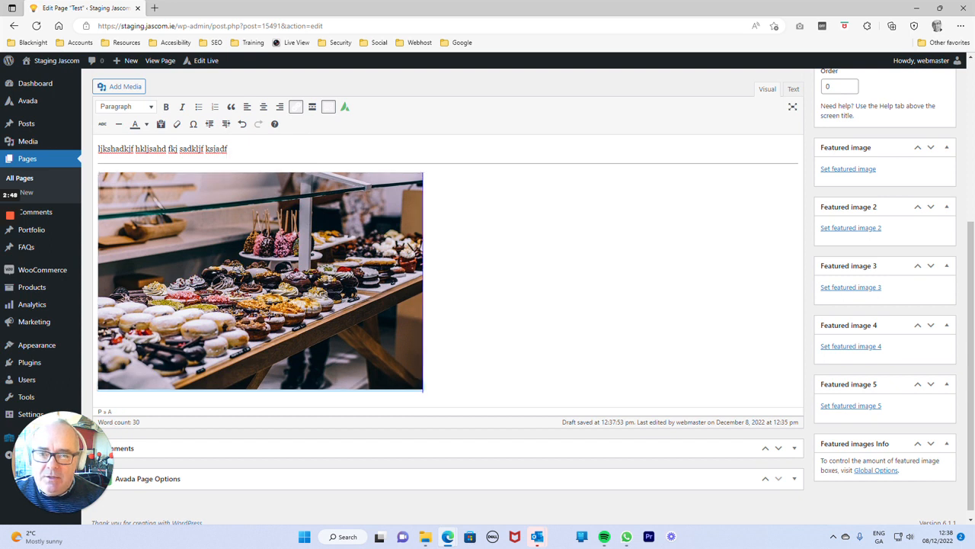
click(410, 245)
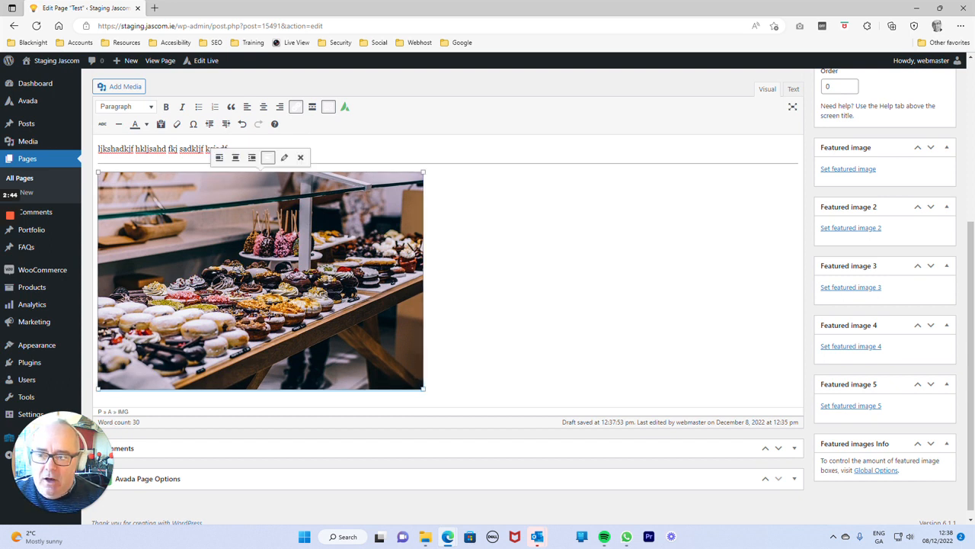
drag(99, 172, 207, 244)
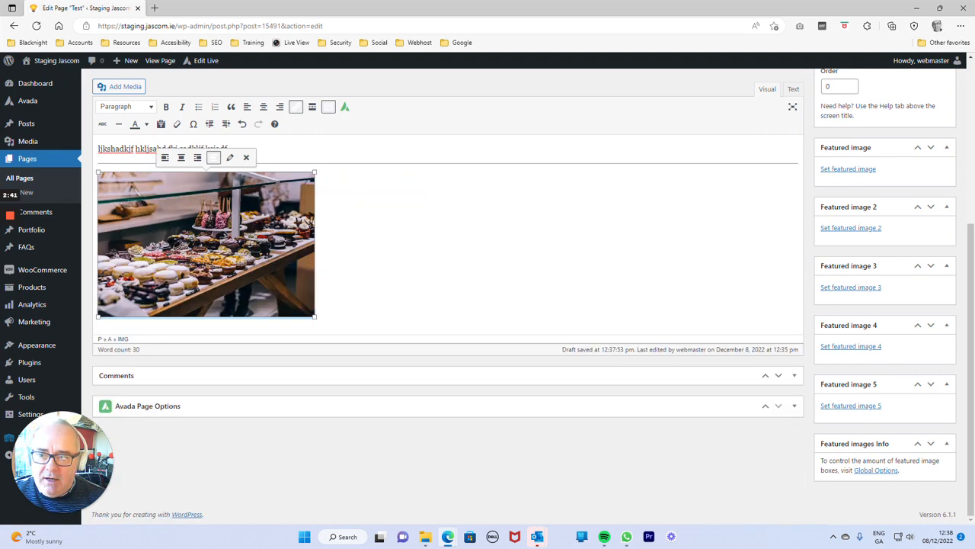
drag(318, 320, 303, 309)
Add the placeholder text "kljahsdfkjh skjdhfkjsd fj sadlfkjhsalkdjfh lkjsadf" directly after the doughnuts image.
click(316, 284)
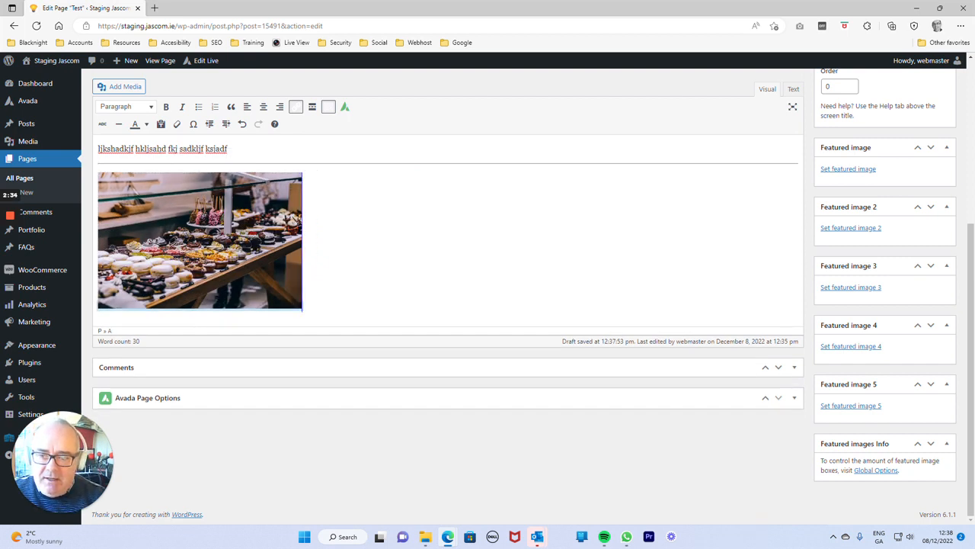
text(kljahsdfkjh)
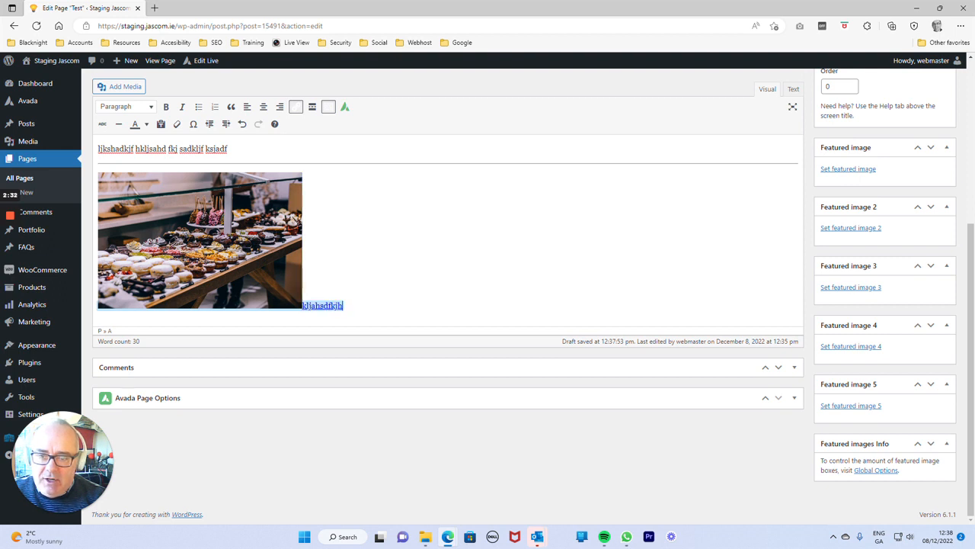
text( skjdhfkjsd fj sadlfkjhsalkdjfh lkjsadf)
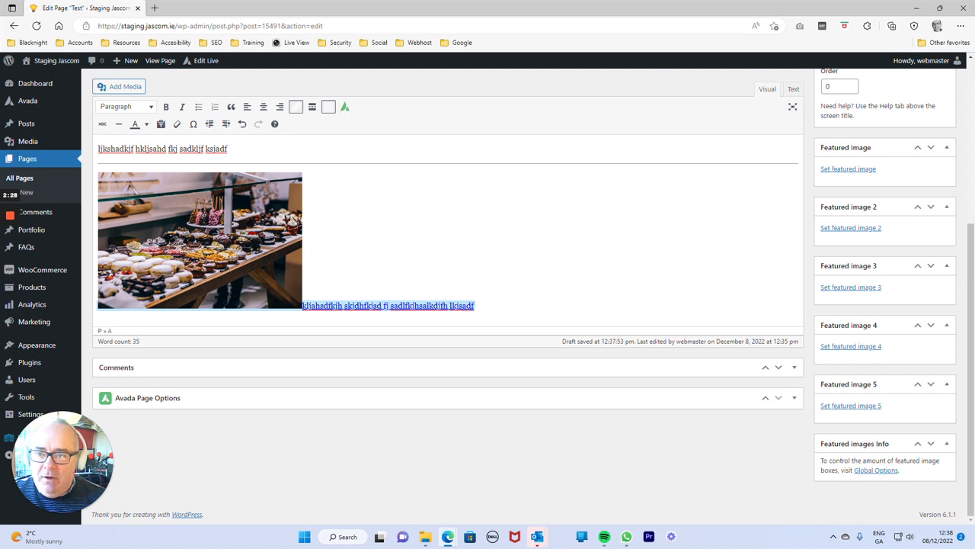
Align the doughnuts image left so the placeholder text wraps beside it.
click(166, 183)
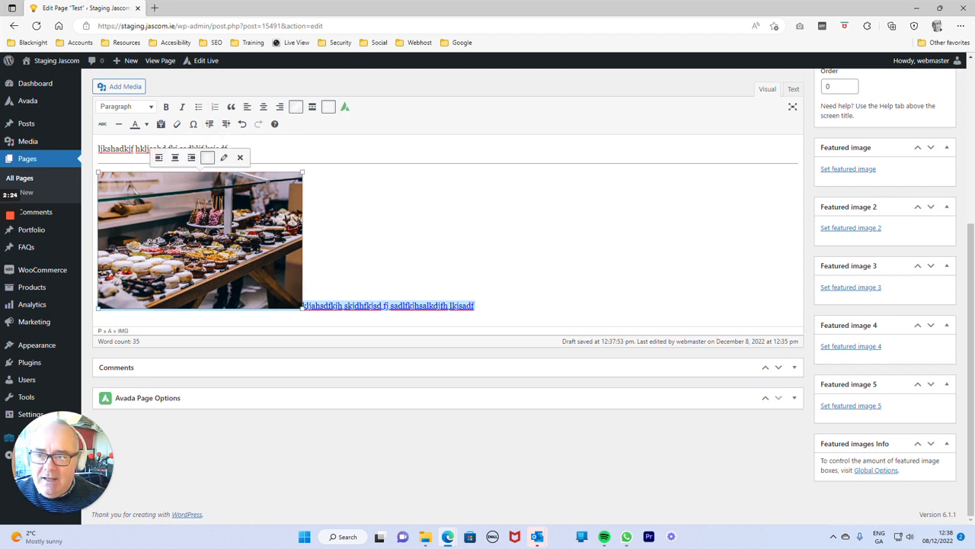
click(158, 157)
click(373, 178)
drag(483, 177, 310, 177)
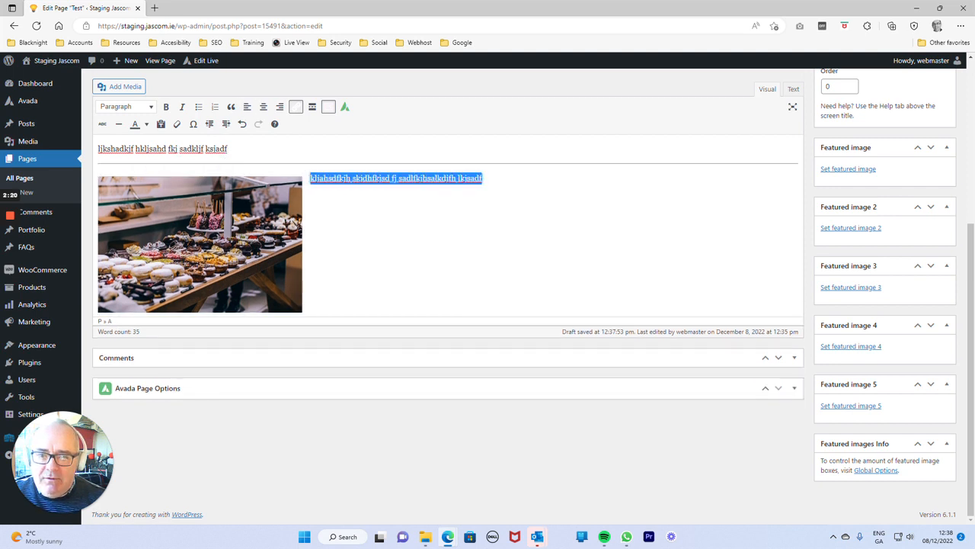
key(BackSpace)
key(BackSpace)
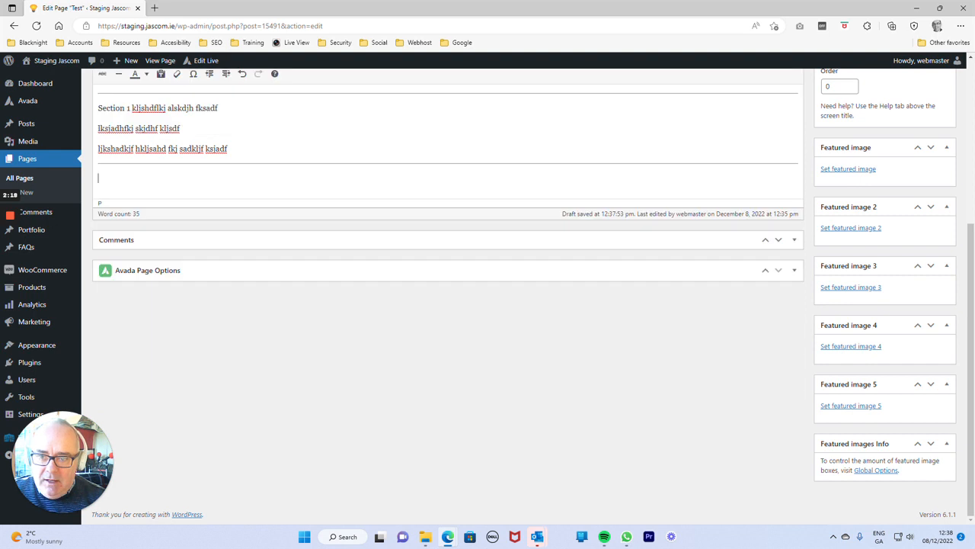
key(ctrl+z)
key(ctrl+z)
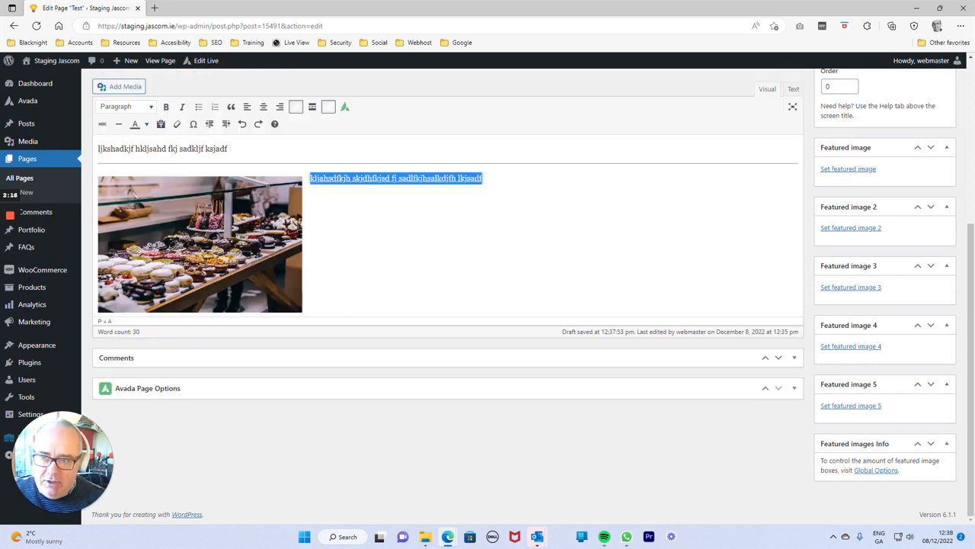
Add a new paragraph reading "CLICK HERE" below the placeholder text beside the doughnuts image.
click(384, 178)
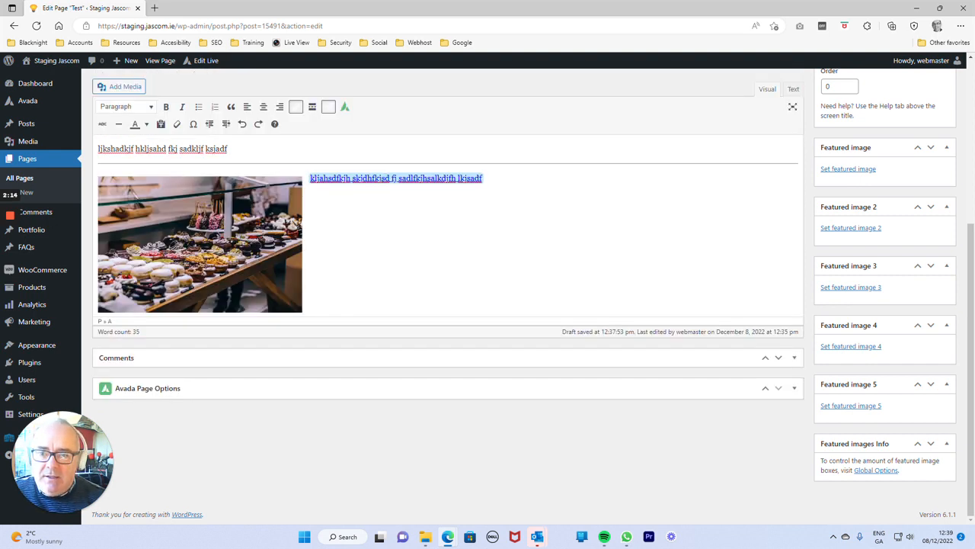
key(Return)
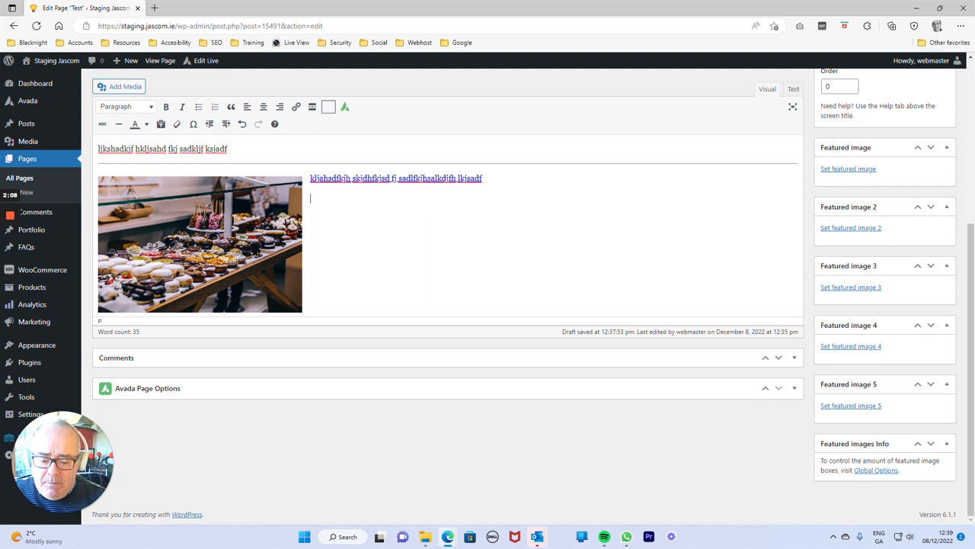
text(CLICK HERE)
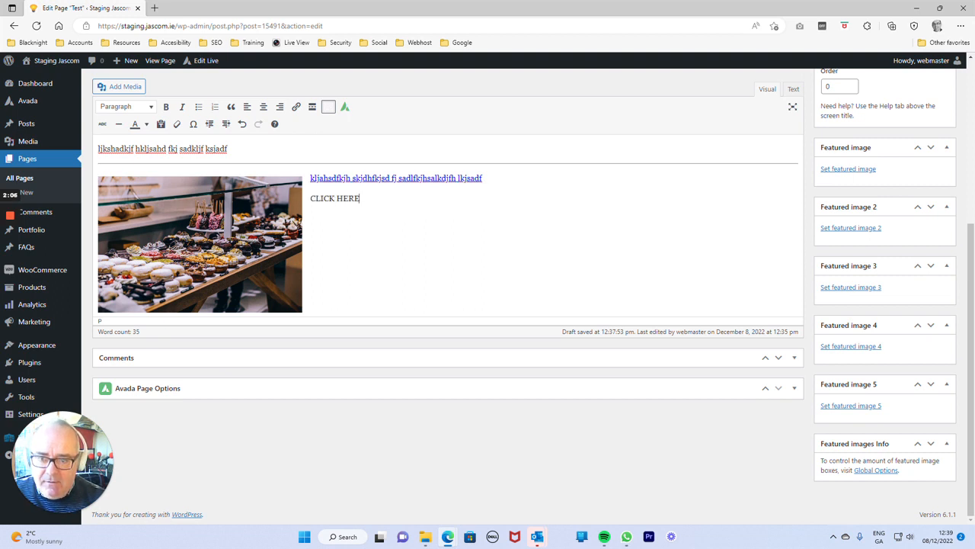
key(shift+Home)
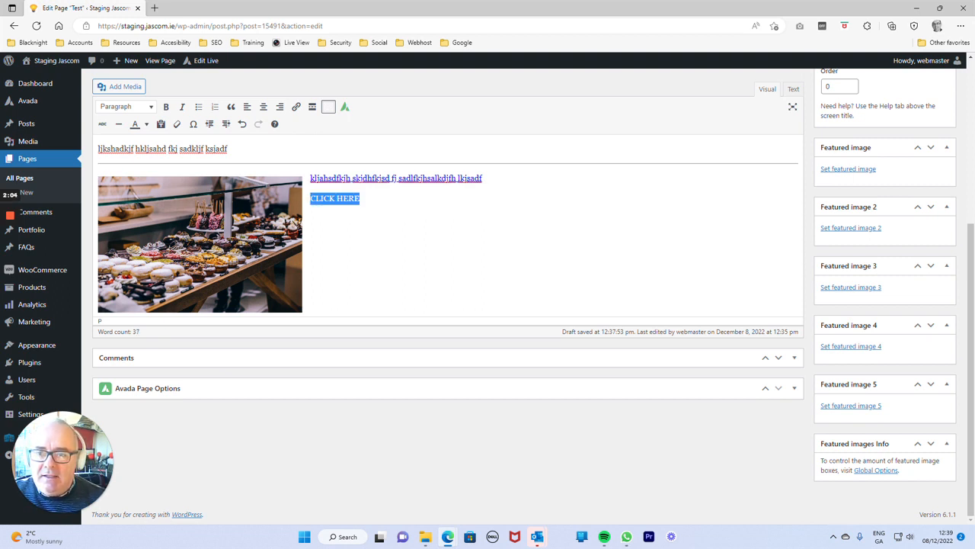
click(296, 109)
text(w)
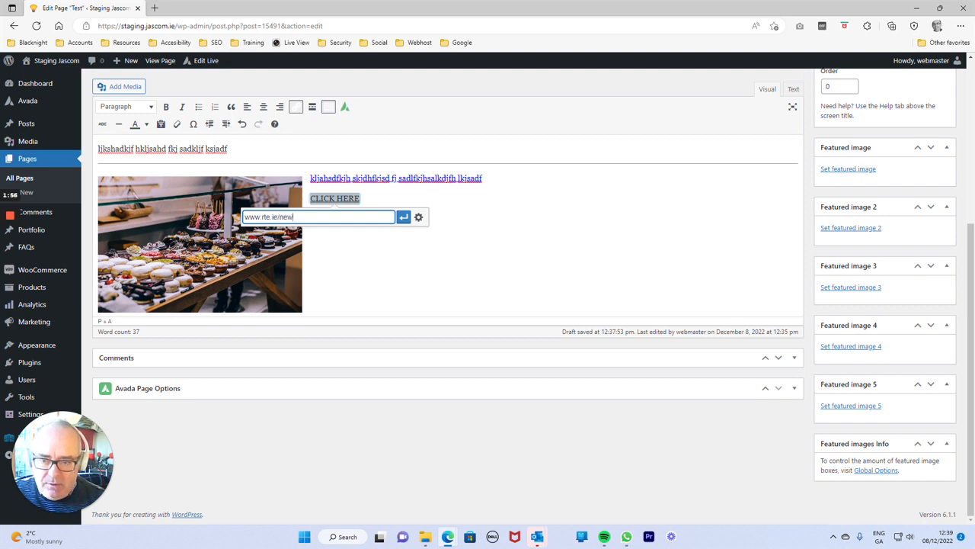
text(ww.fte.ie/news)
key(Return)
key(Right)
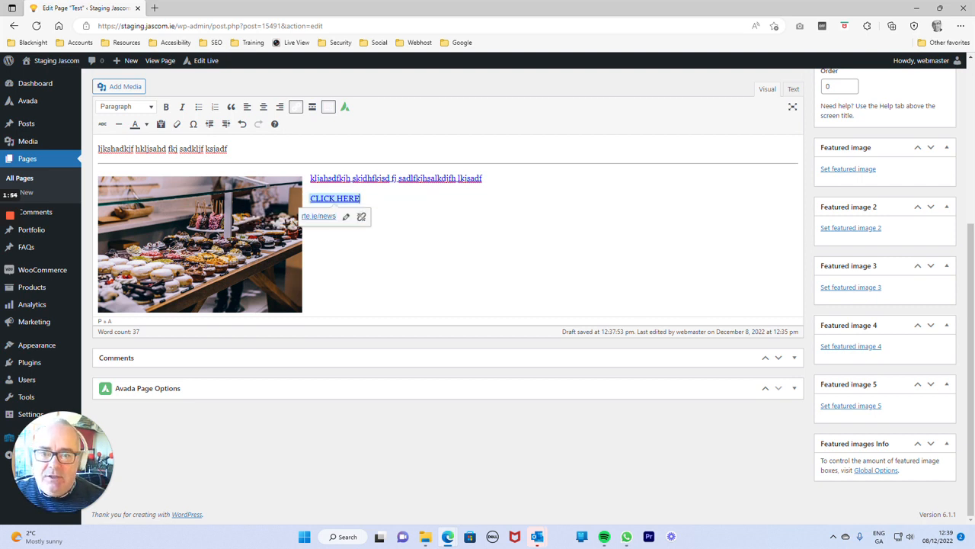
drag(484, 179, 310, 180)
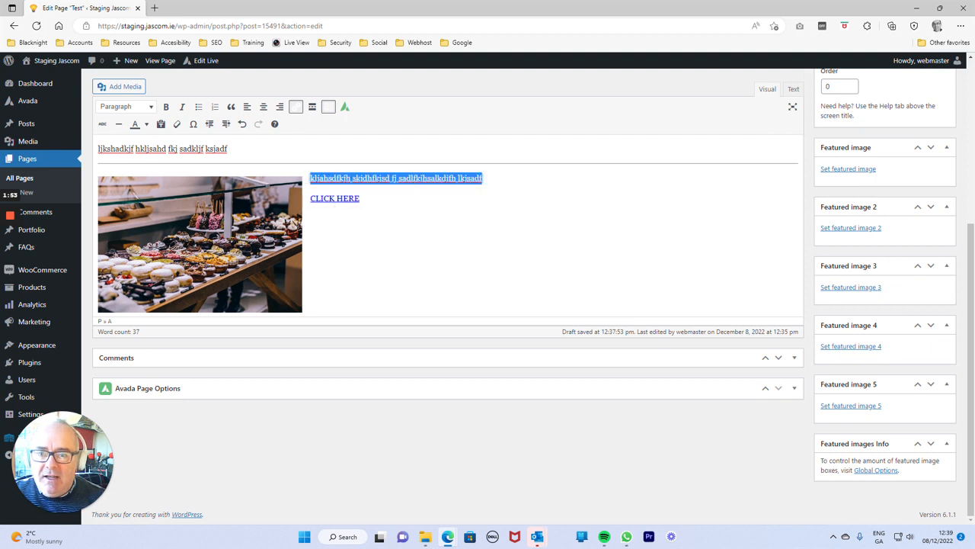
click(296, 108)
click(396, 236)
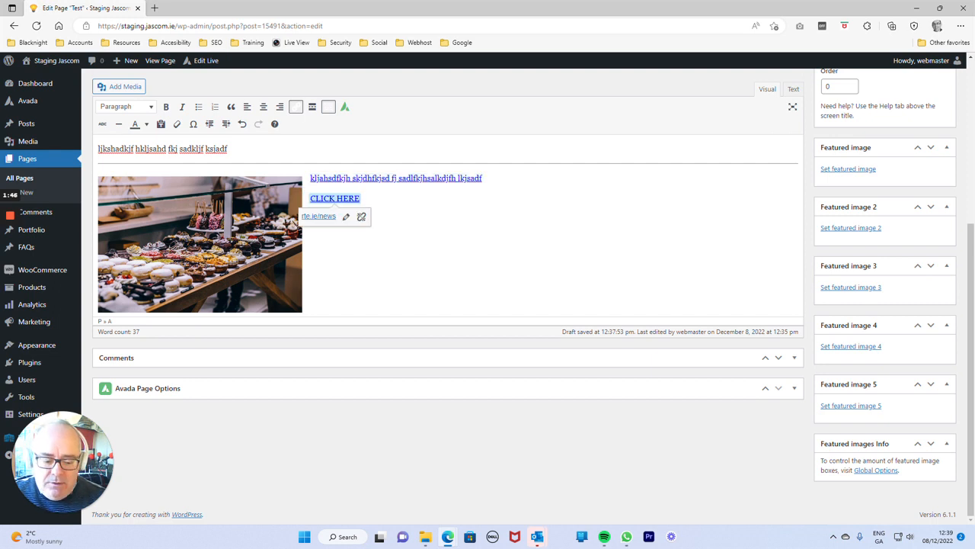
Add blank paragraphs after the "CLICK HERE" link until the cursor sits below the doughnuts image.
key(Return)
key(Return)
key(Return)
key(Return)
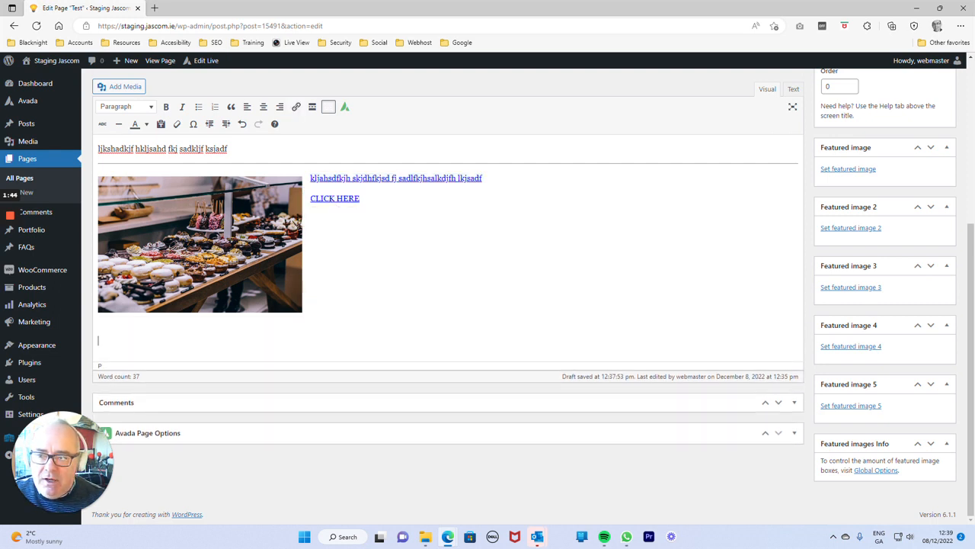
Start a new gallery and upload doughnuts-1868573_640, snowman-1090261_640 and My project from the Downloads folder.
click(120, 87)
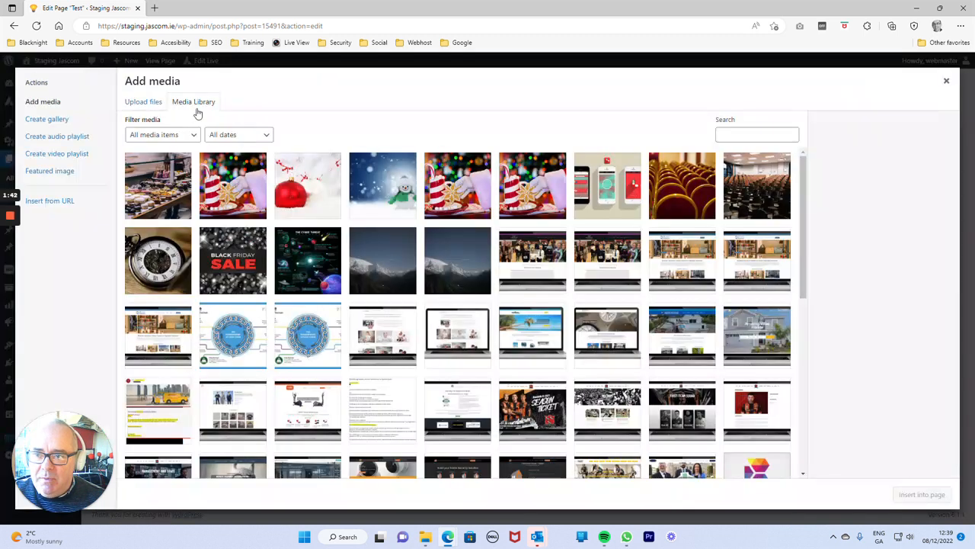
click(47, 119)
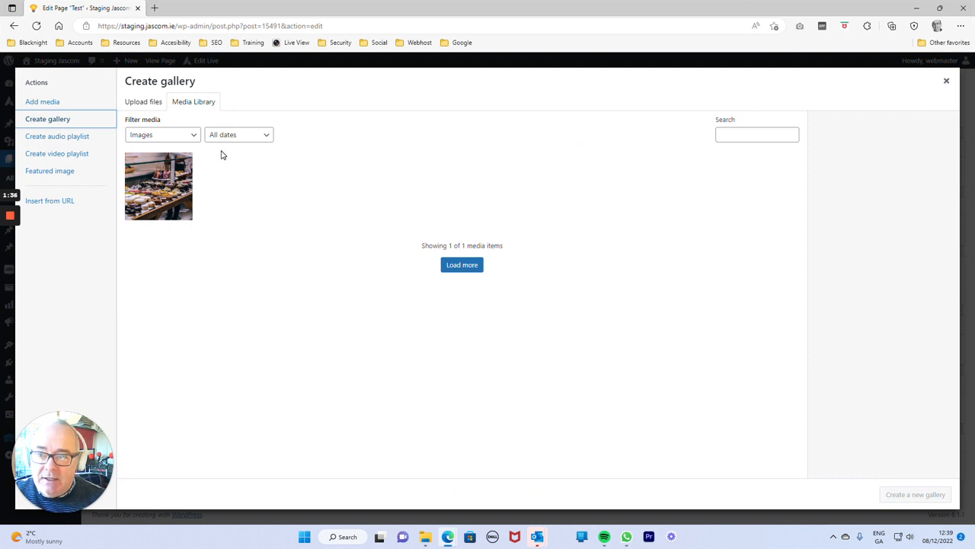
click(145, 102)
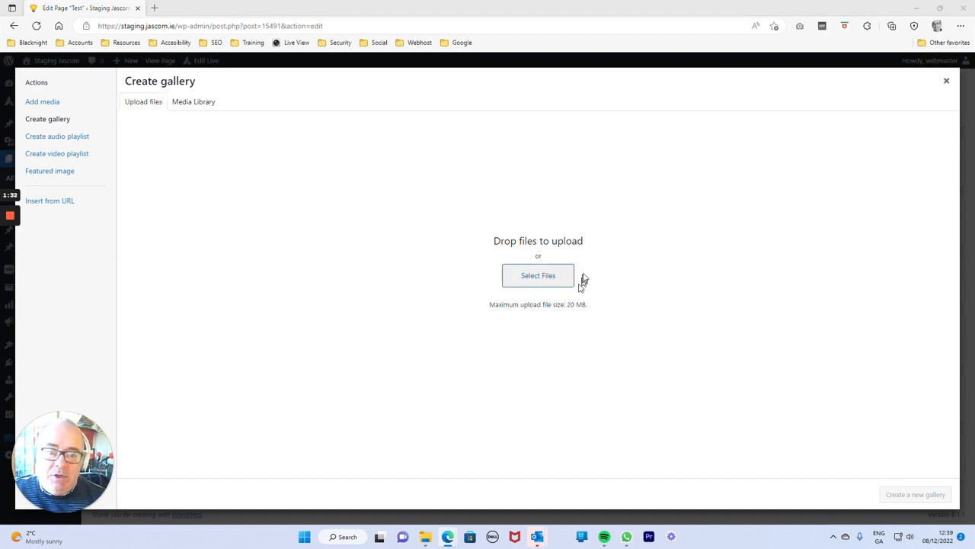
click(576, 280)
ctrl+click(390, 314)
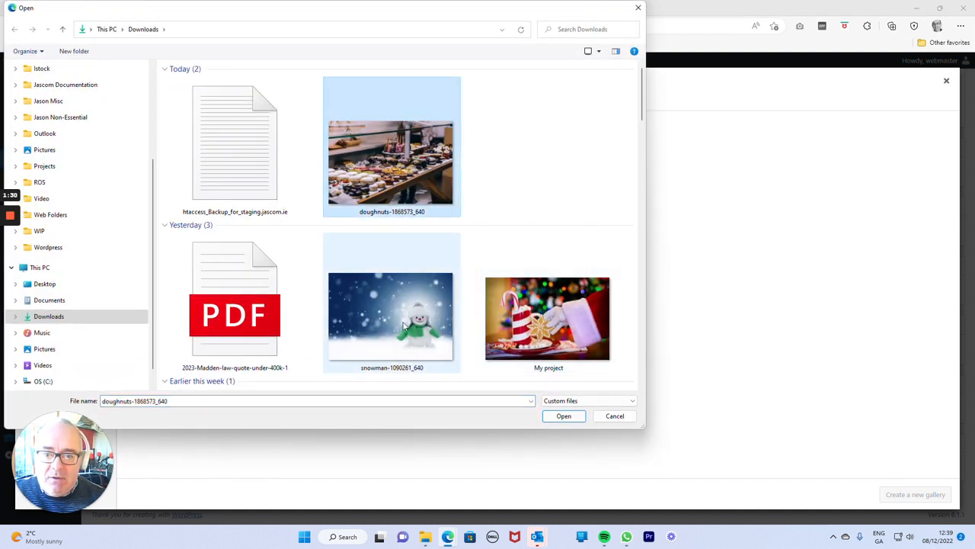
ctrl+click(547, 318)
click(564, 415)
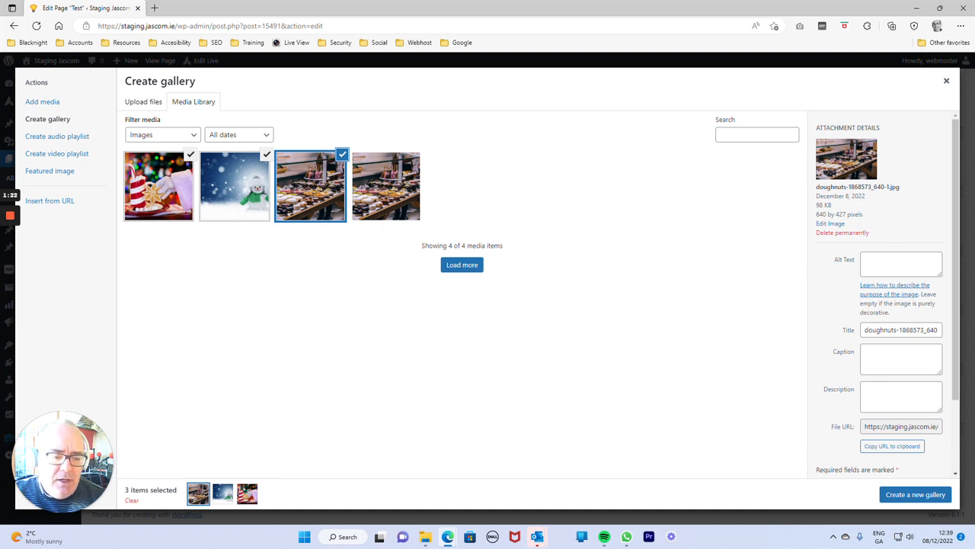
Create a 3-column gallery from the three uploaded images and insert it below the doughnuts image.
click(914, 497)
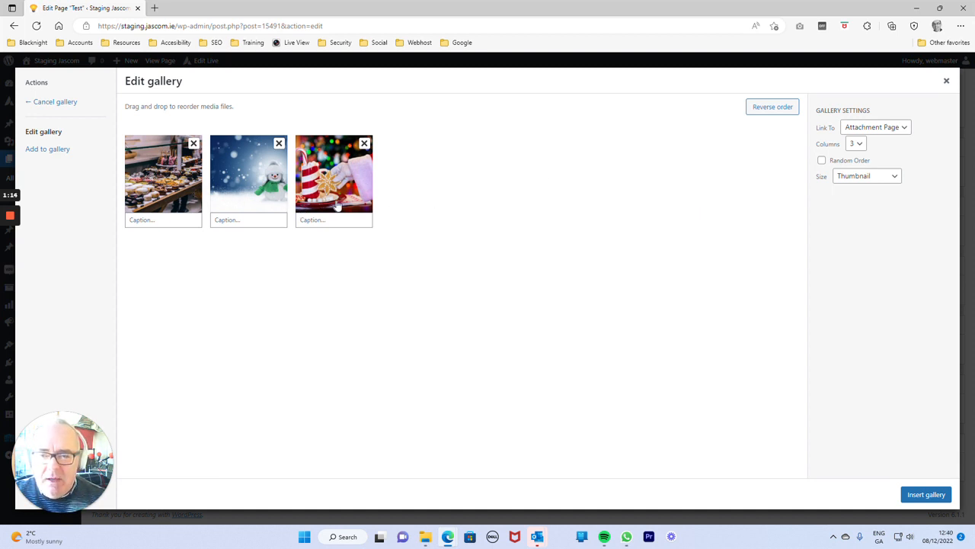
click(859, 144)
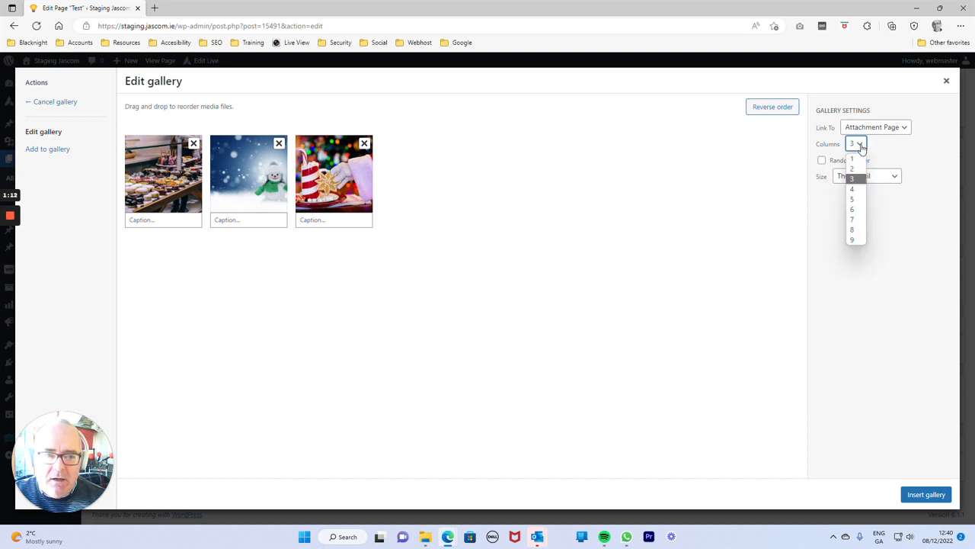
click(861, 183)
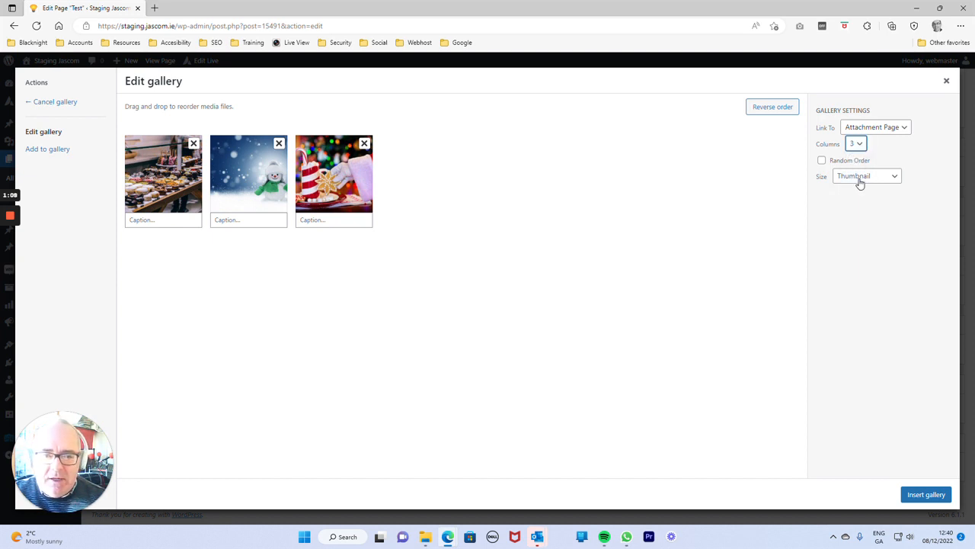
click(934, 496)
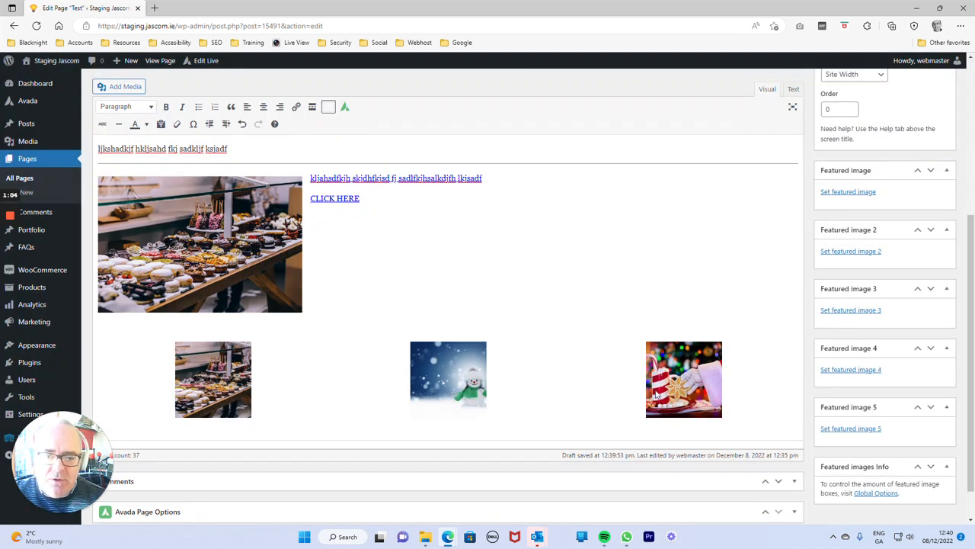
Set the inserted gallery's image size to Large and update the gallery.
click(282, 362)
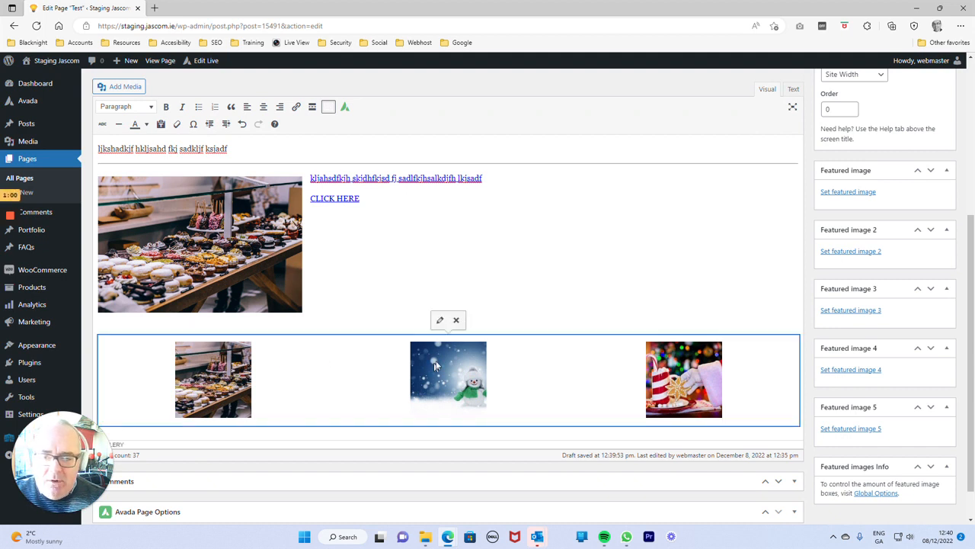
click(439, 324)
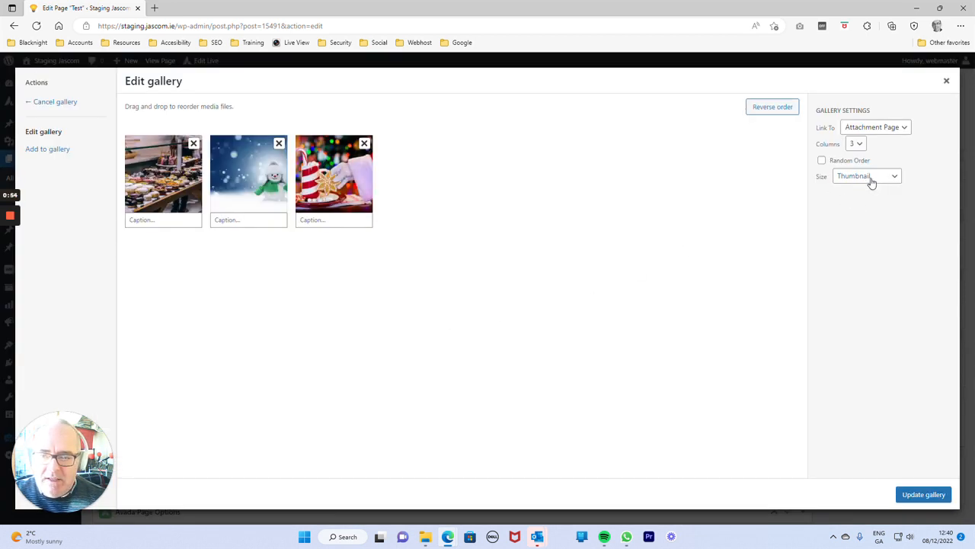
click(872, 181)
click(874, 212)
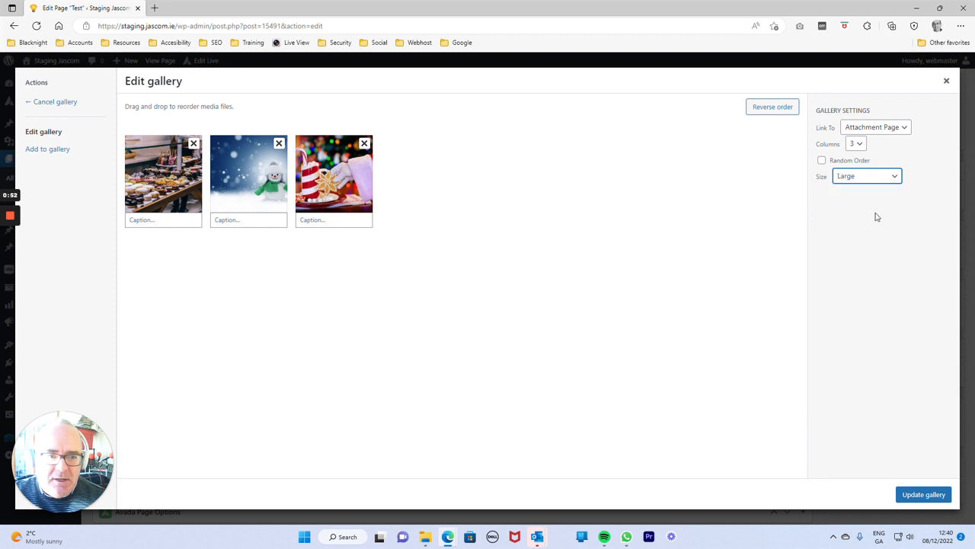
click(931, 494)
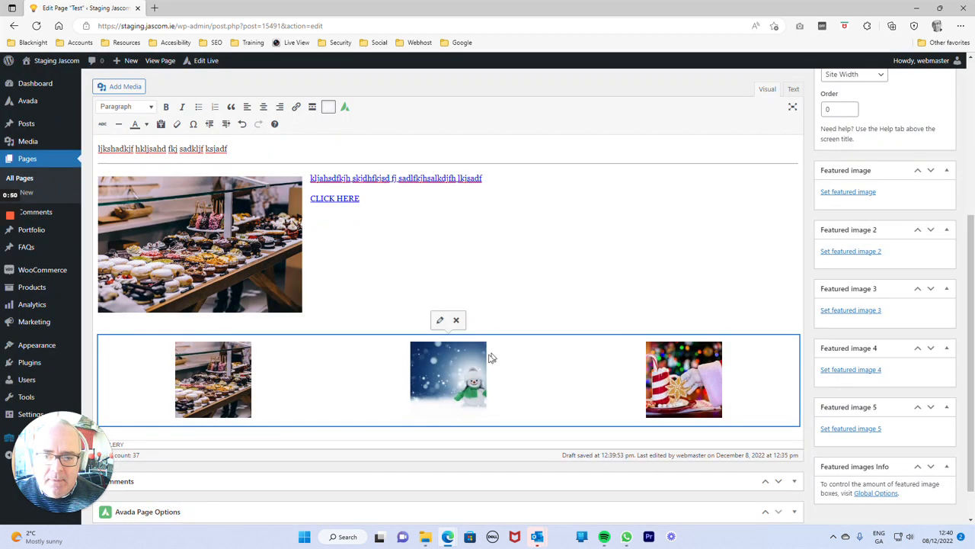
Set the gallery's image size to Full Size and update the gallery.
click(440, 320)
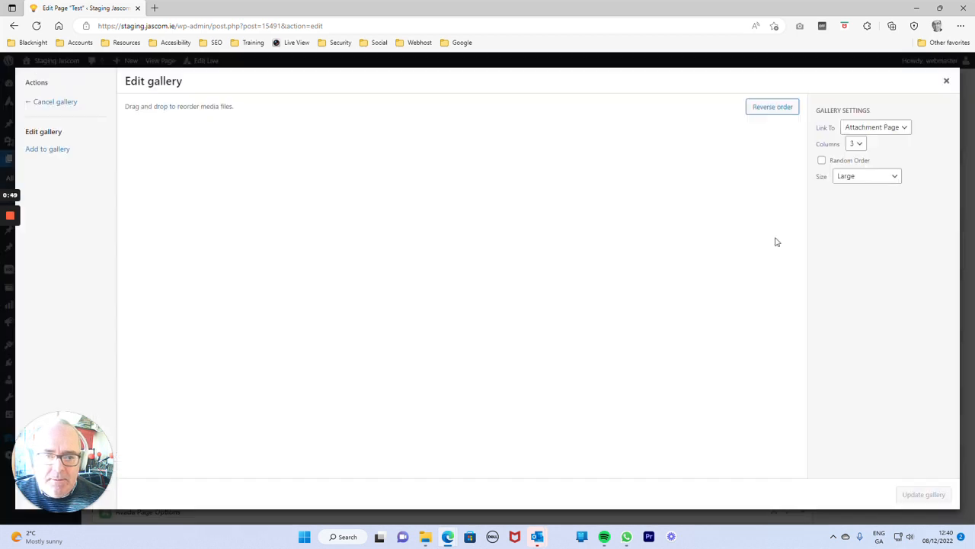
click(865, 176)
click(866, 220)
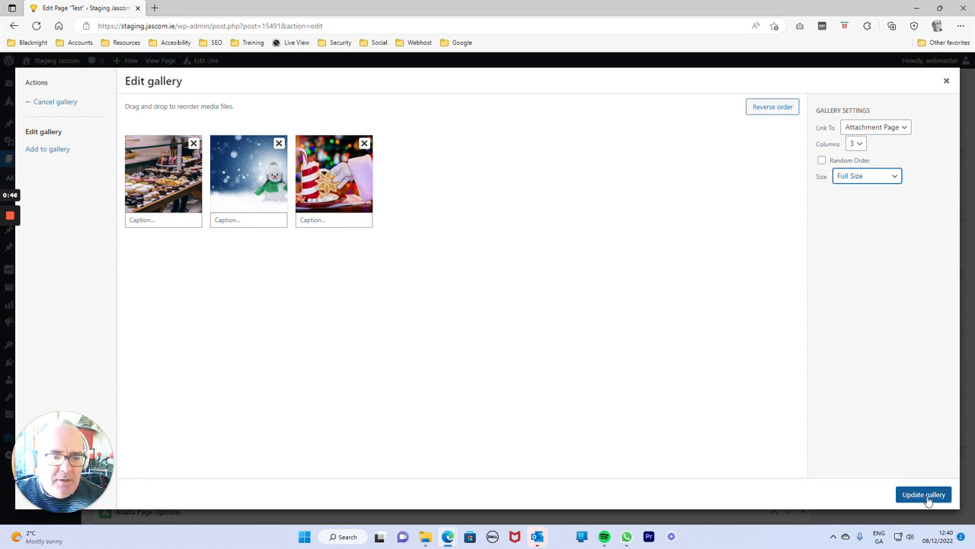
click(927, 495)
Review the whole Test page content from its heading down to the image gallery.
scroll(488, 368, down, 2)
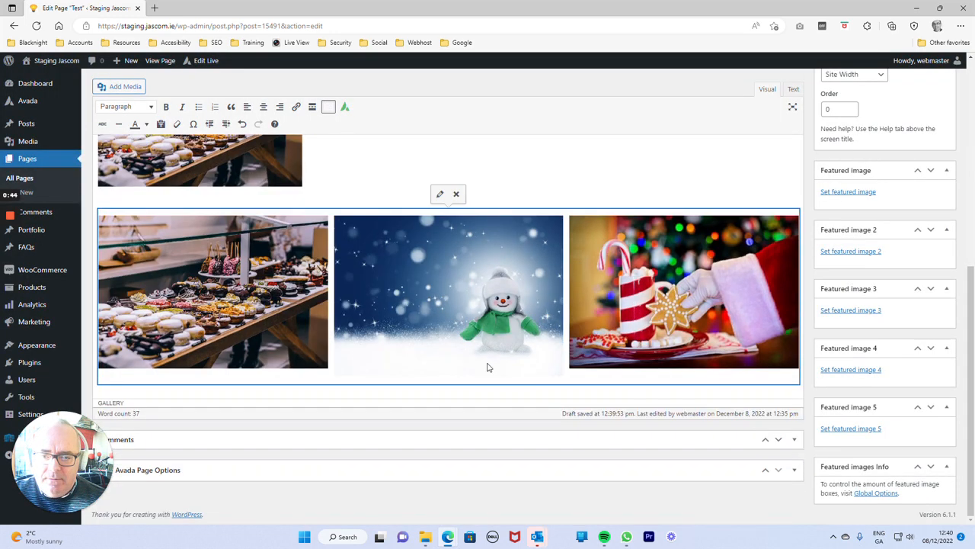
scroll(488, 369, up, 5)
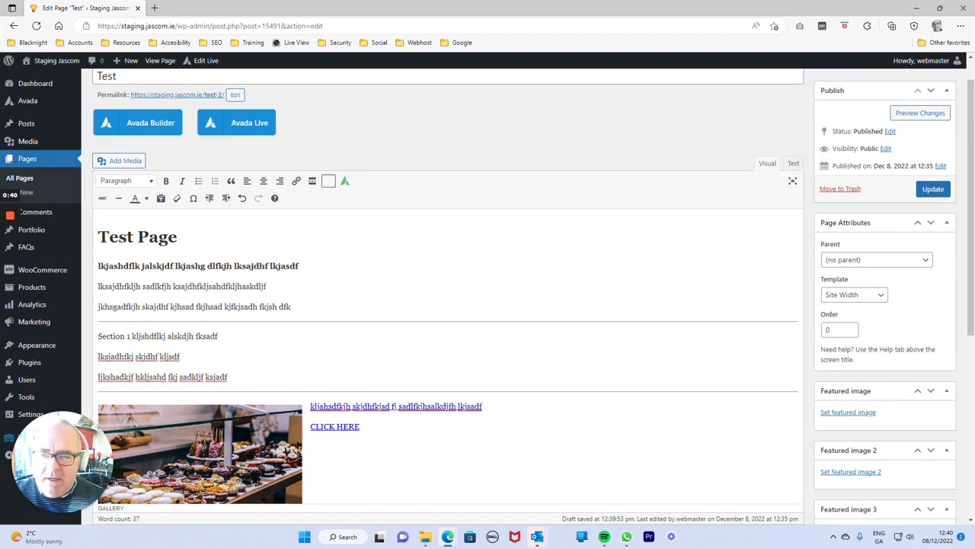
scroll(488, 369, down, 2)
scroll(489, 369, up, 2)
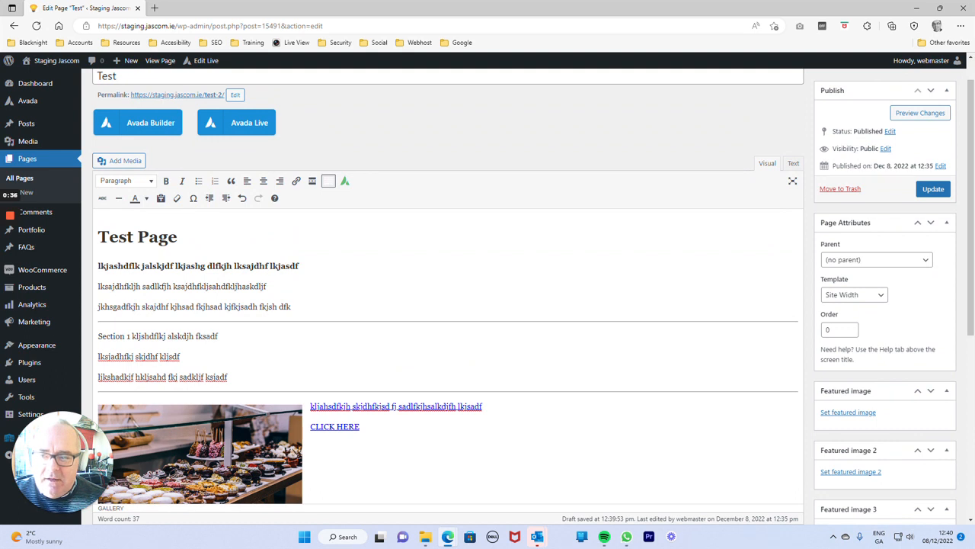
scroll(489, 368, down, 1)
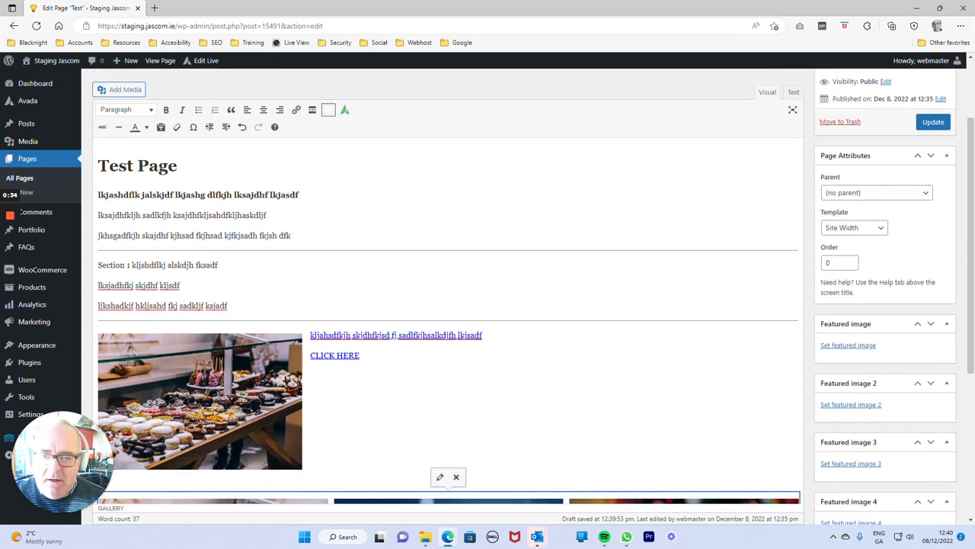
scroll(489, 368, down, 2)
scroll(488, 368, up, 3)
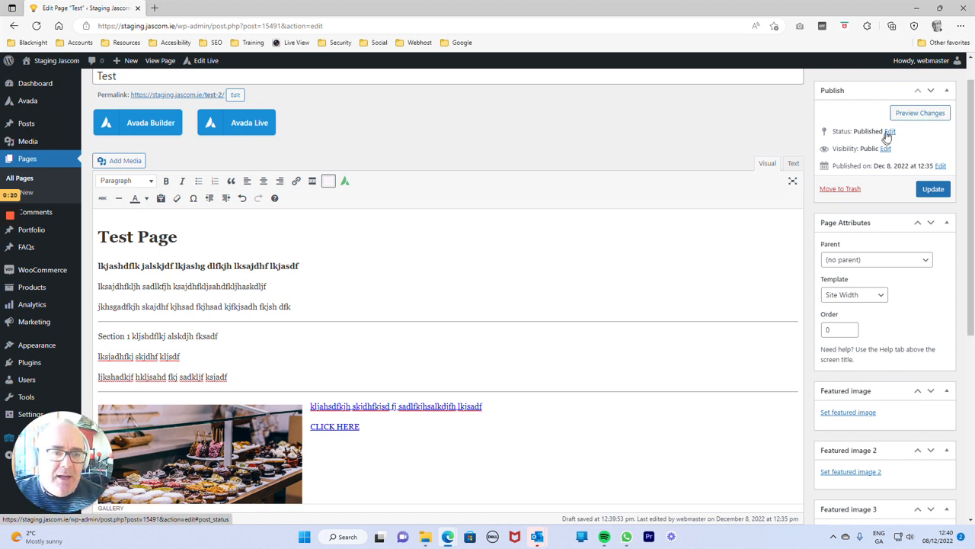
Choose Published as the page's publishing status and confirm it.
click(891, 133)
click(868, 147)
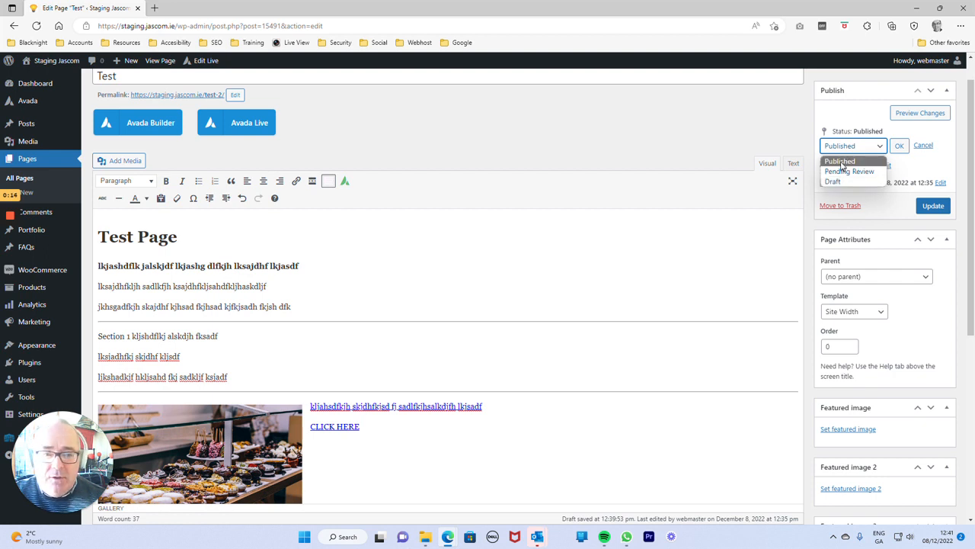
click(841, 163)
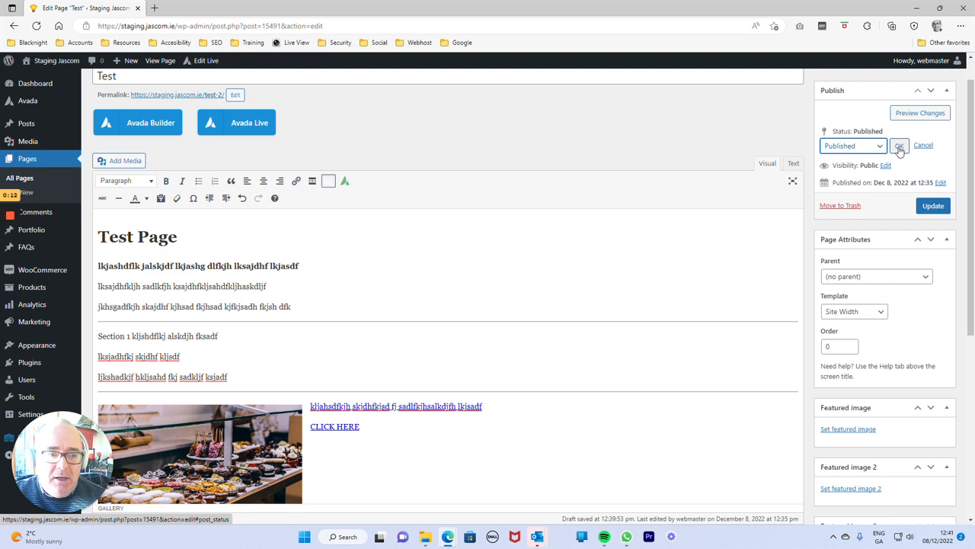
click(900, 149)
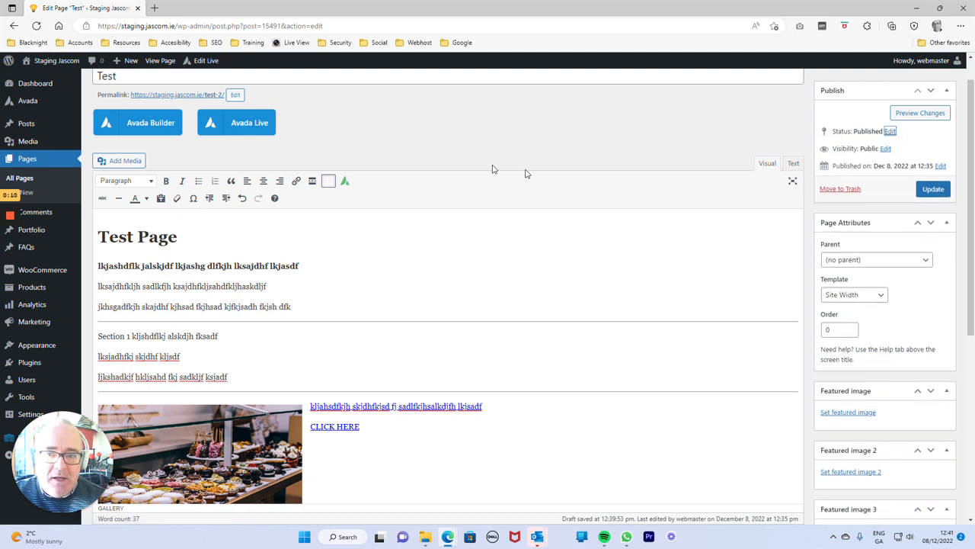